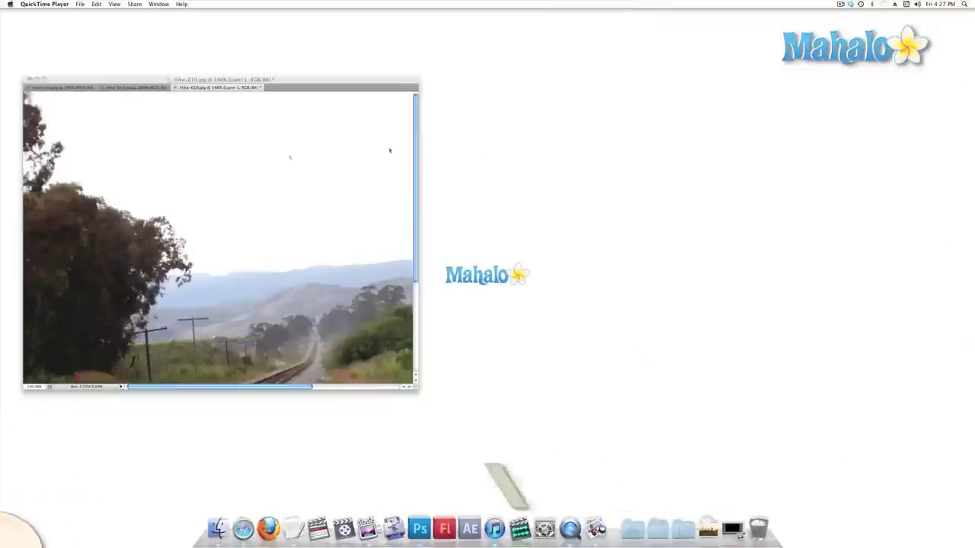
- Bring Photoshop to the front and glance at the Edit menu
{"action": "left_click", "coordinate": [239, 161]}
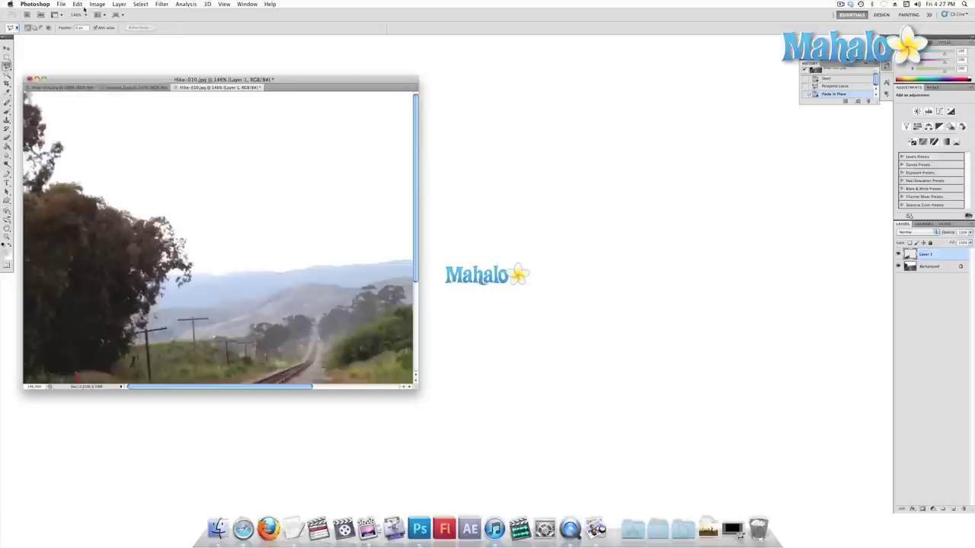
{"action": "left_click", "coordinate": [77, 5]}
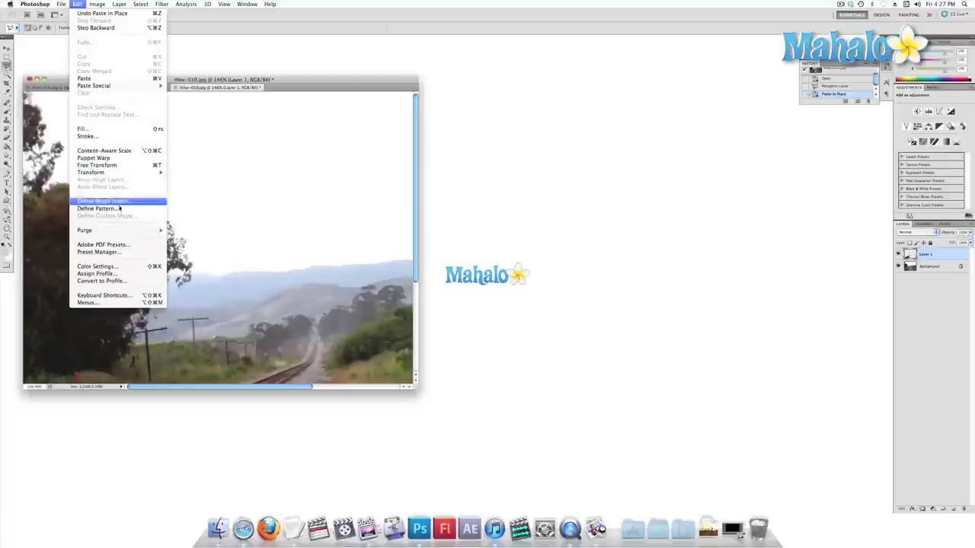
{"action": "left_click", "coordinate": [199, 95]}
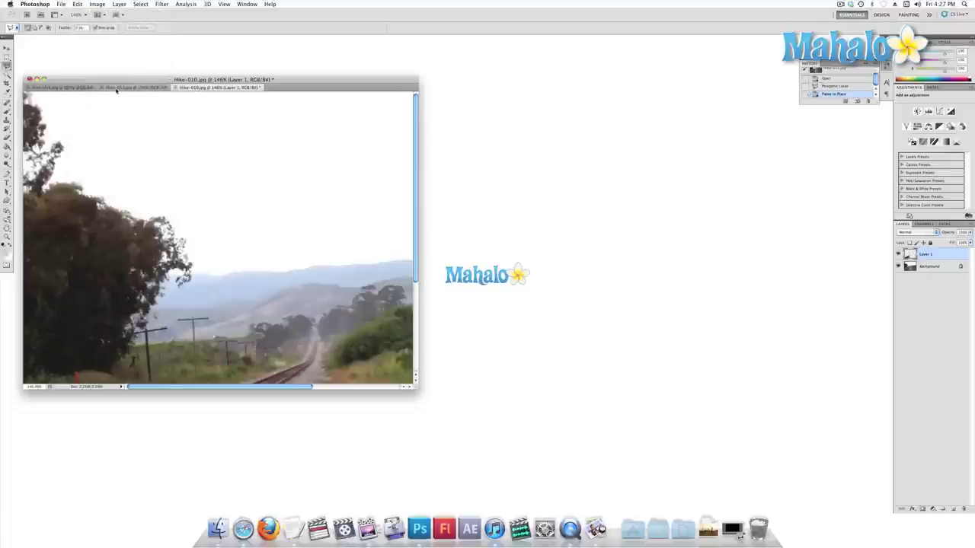
- Switch through Hike-013.jpg to Hike-016.jpg and enlarge its document window
{"action": "left_click", "coordinate": [117, 88]}
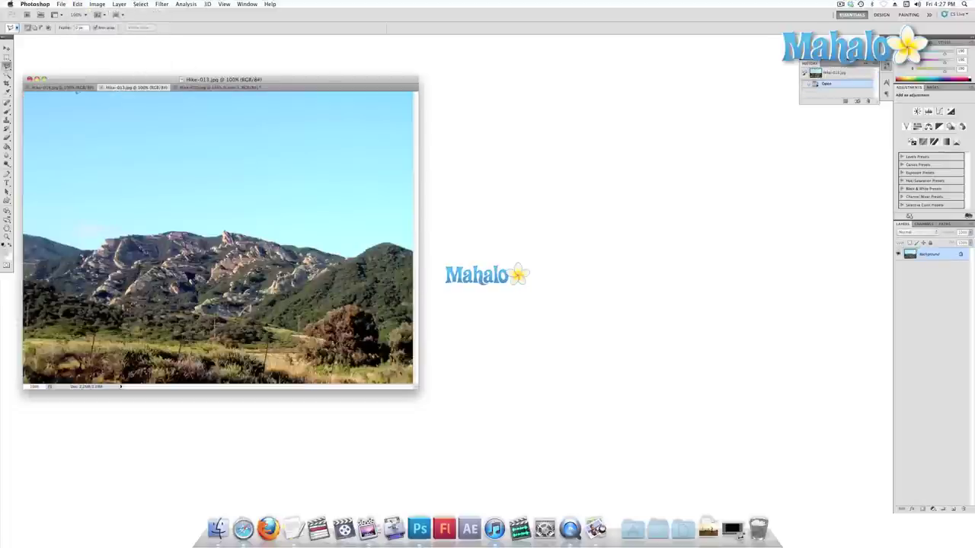
{"action": "left_click", "coordinate": [75, 90]}
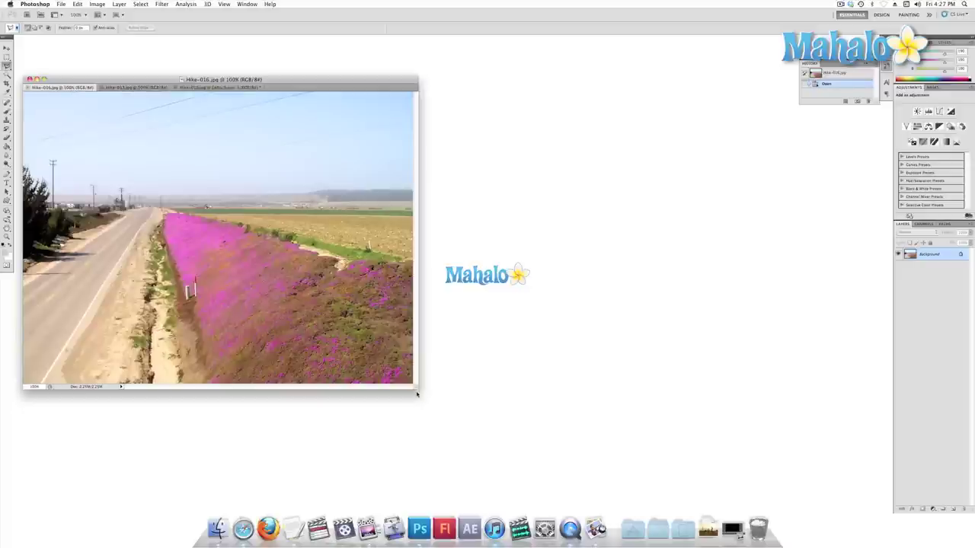
{"action": "left_click_drag", "start_coordinate": [416, 388], "coordinate": [461, 437]}
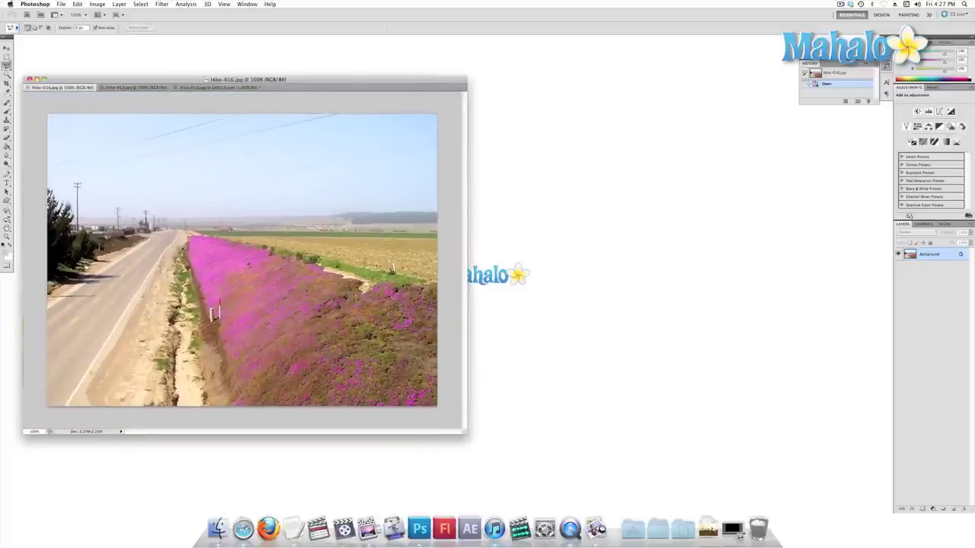
- Paint a grey test stroke across the sky with the Brush tool (B)
{"action": "left_click", "coordinate": [88, 3]}
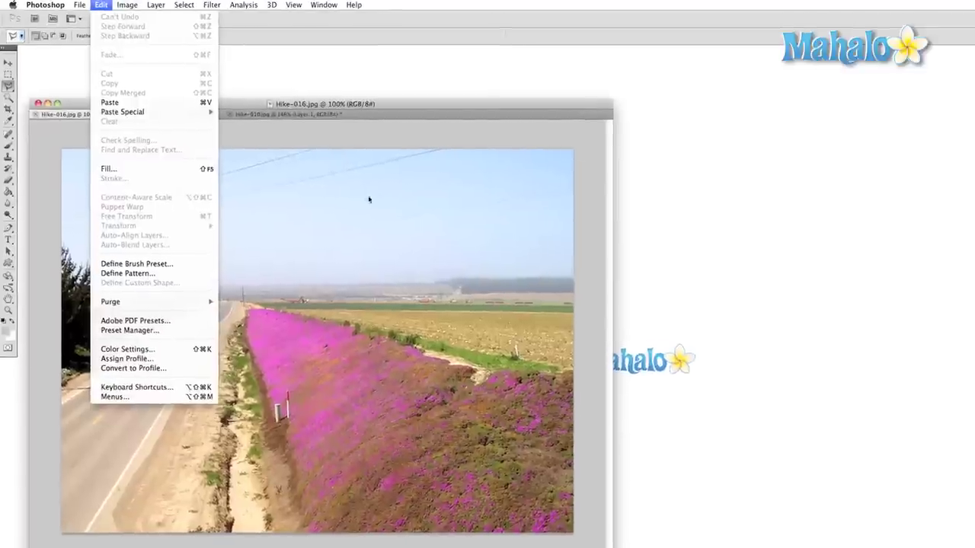
{"action": "left_click", "coordinate": [373, 204]}
{"action": "key", "text": "b"}
{"action": "mouse_move", "coordinate": [213, 258]}
{"action": "left_mouse_down"}
{"action": "mouse_move", "coordinate": [421, 244]}
{"action": "mouse_move", "coordinate": [297, 309]}
{"action": "left_mouse_up"}
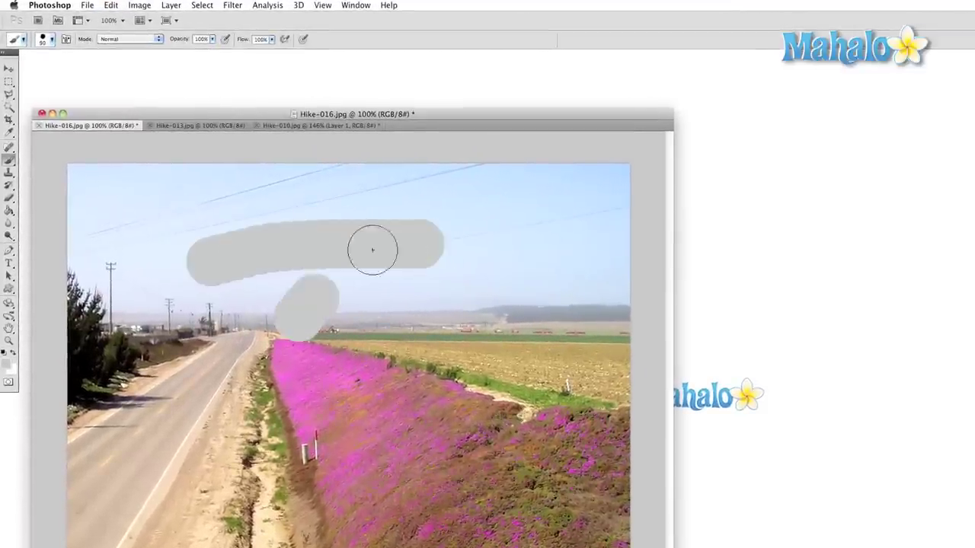
- Undo, redo, then undo the brush strokes with Edit > Undo/Redo and Ctrl+Z
{"action": "left_click", "coordinate": [114, 6]}
{"action": "left_click", "coordinate": [116, 18]}
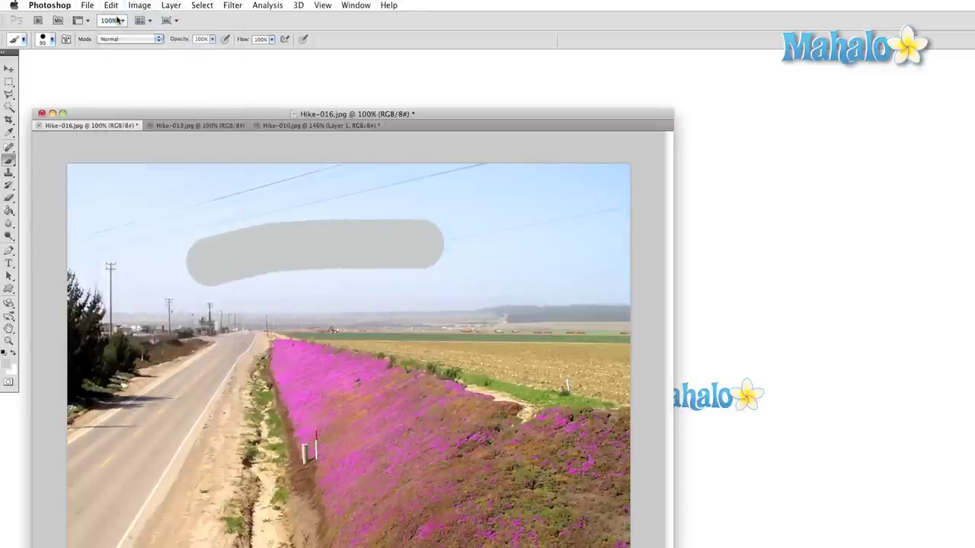
{"action": "left_click", "coordinate": [112, 6]}
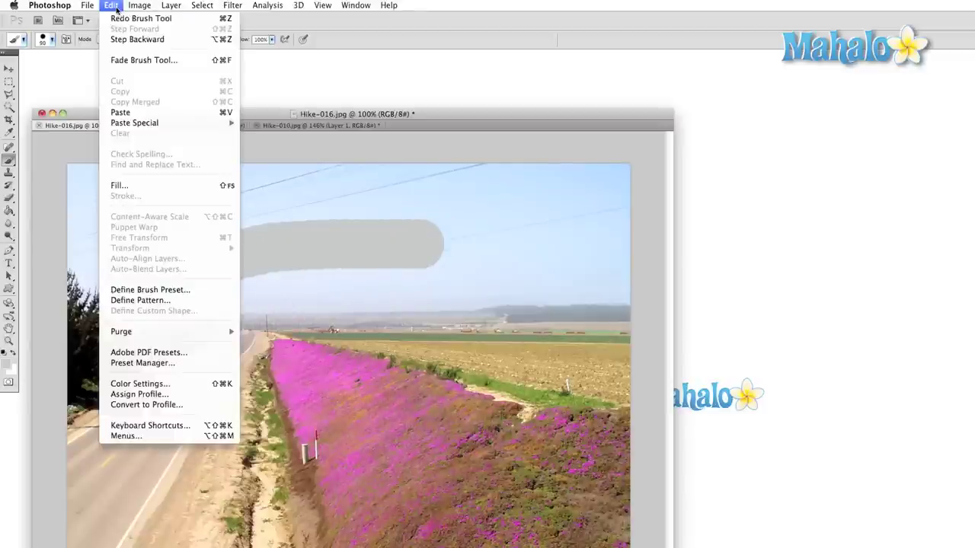
{"action": "left_click", "coordinate": [117, 18]}
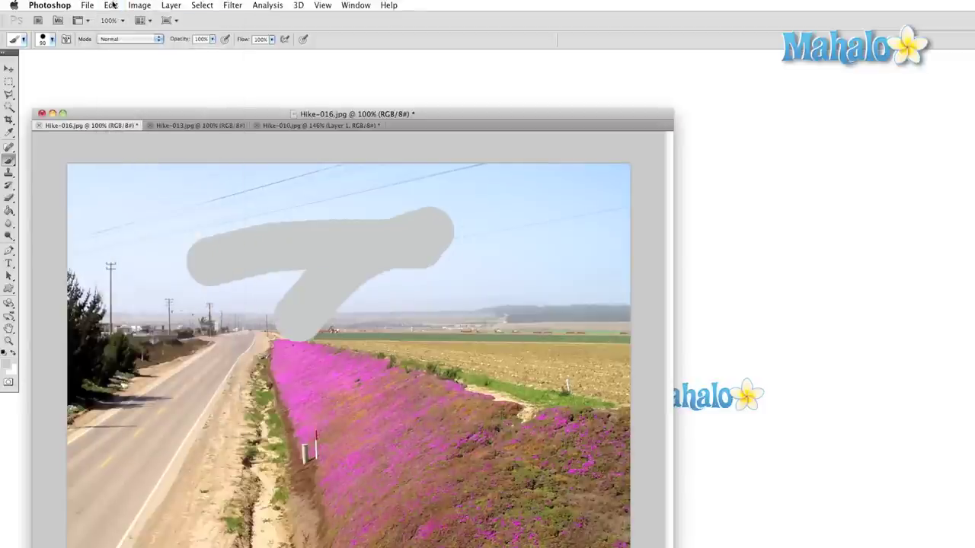
{"action": "left_click", "coordinate": [112, 6]}
{"action": "left_click", "coordinate": [115, 18]}
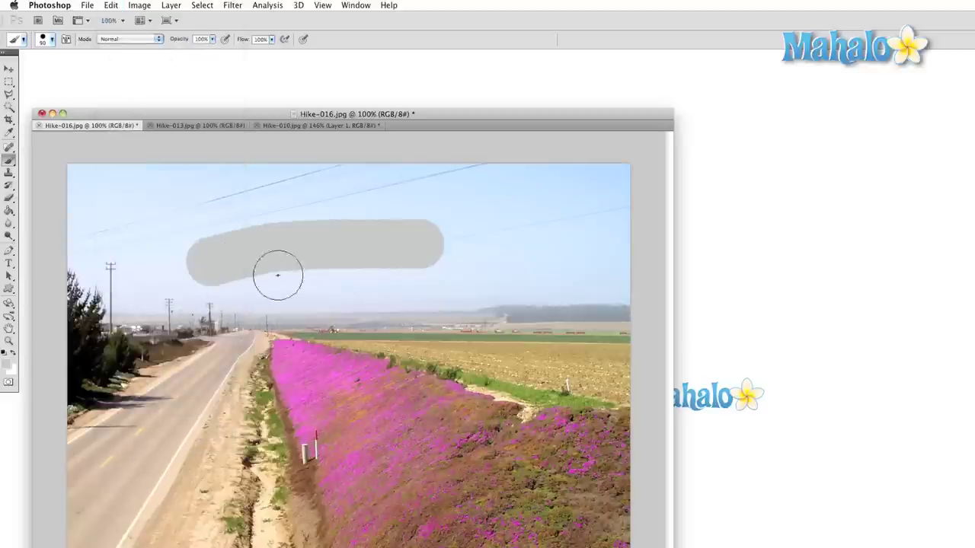
{"action": "key", "text": "ctrl+z"}
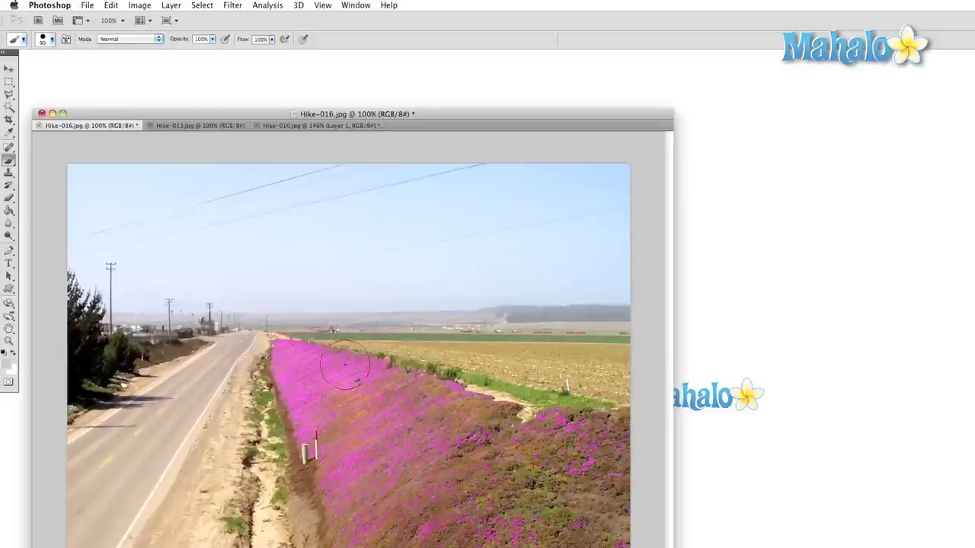
- Paint three grey strokes across the sky, road and flower field
{"action": "mouse_move", "coordinate": [187, 311]}
{"action": "left_mouse_down"}
{"action": "mouse_move", "coordinate": [220, 286]}
{"action": "mouse_move", "coordinate": [370, 224]}
{"action": "left_mouse_up"}
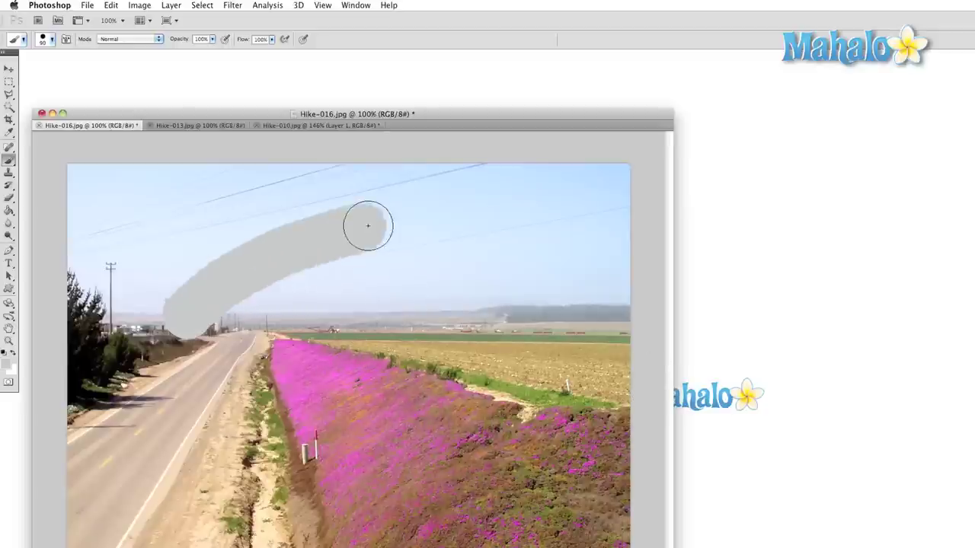
{"action": "mouse_move", "coordinate": [278, 354]}
{"action": "left_mouse_down"}
{"action": "mouse_move", "coordinate": [421, 249]}
{"action": "mouse_move", "coordinate": [451, 232]}
{"action": "left_mouse_up"}
{"action": "mouse_move", "coordinate": [395, 438]}
{"action": "left_mouse_down"}
{"action": "mouse_move", "coordinate": [475, 322]}
{"action": "mouse_move", "coordinate": [501, 304]}
{"action": "left_mouse_up"}
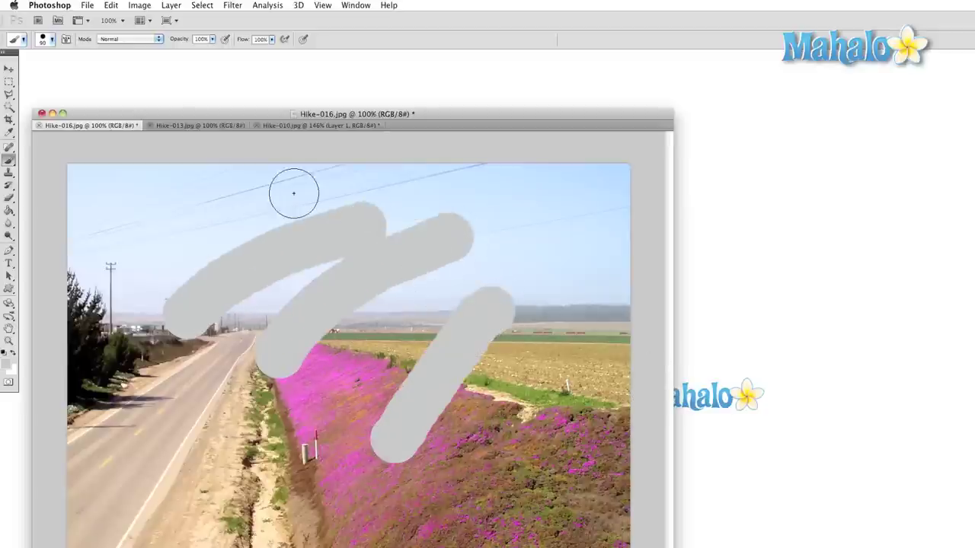
- Remove all three strokes with Edit > Step Backward, using one Step Forward along the way
{"action": "left_click", "coordinate": [111, 5]}
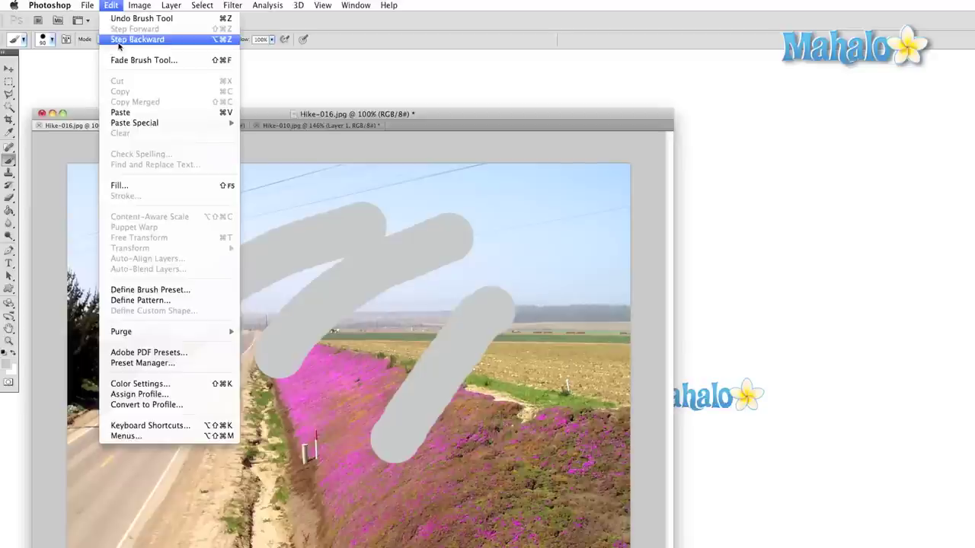
{"action": "left_click", "coordinate": [122, 37]}
{"action": "left_click", "coordinate": [111, 6]}
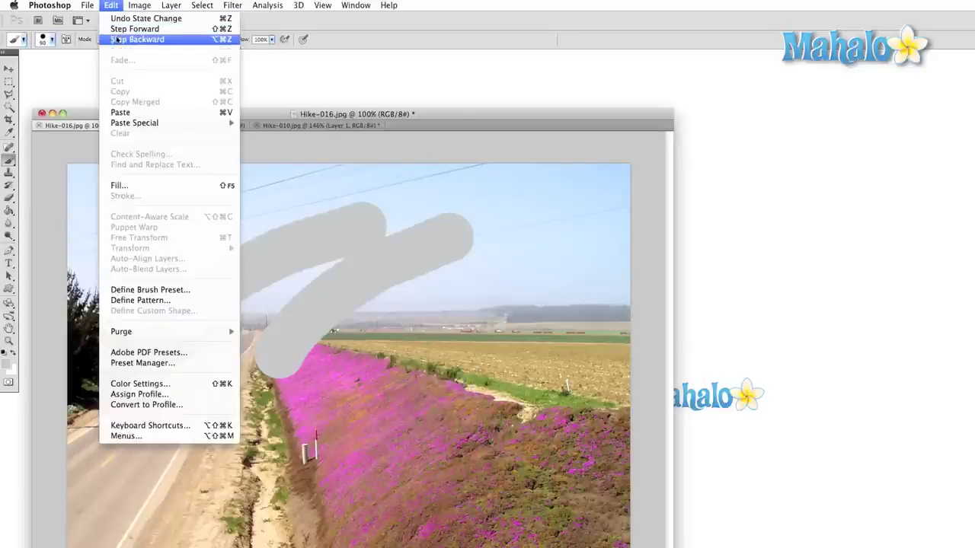
{"action": "left_click", "coordinate": [116, 41]}
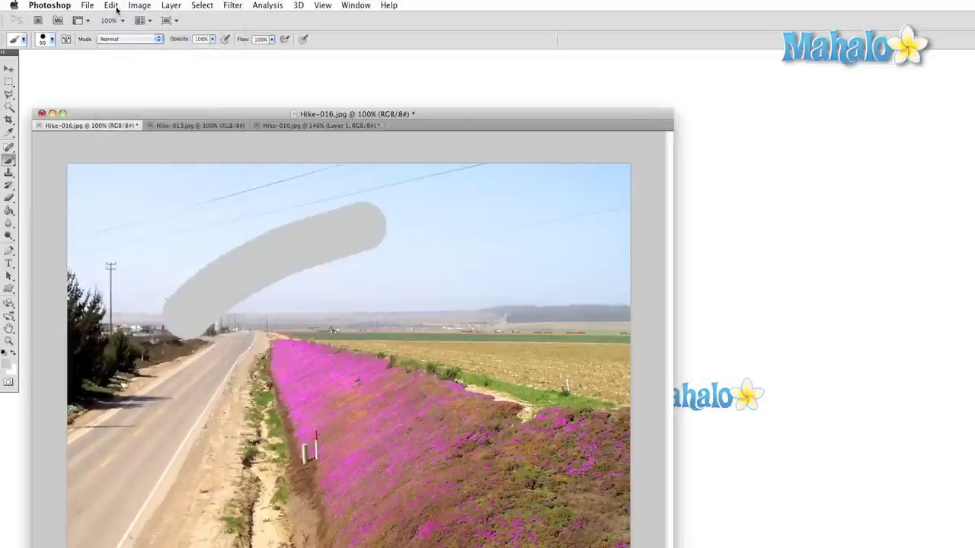
{"action": "left_click", "coordinate": [114, 6]}
{"action": "left_click", "coordinate": [118, 29]}
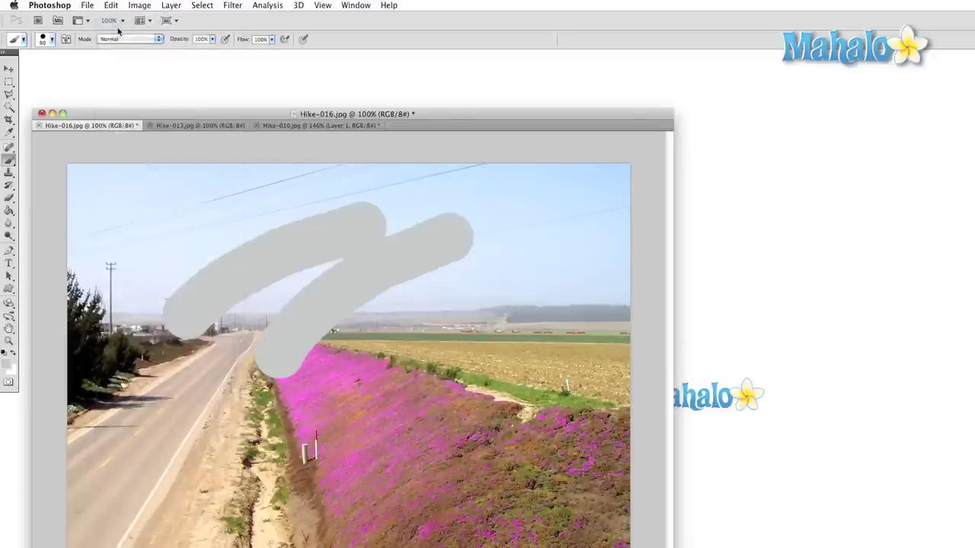
{"action": "left_click", "coordinate": [112, 5]}
{"action": "left_click", "coordinate": [122, 40]}
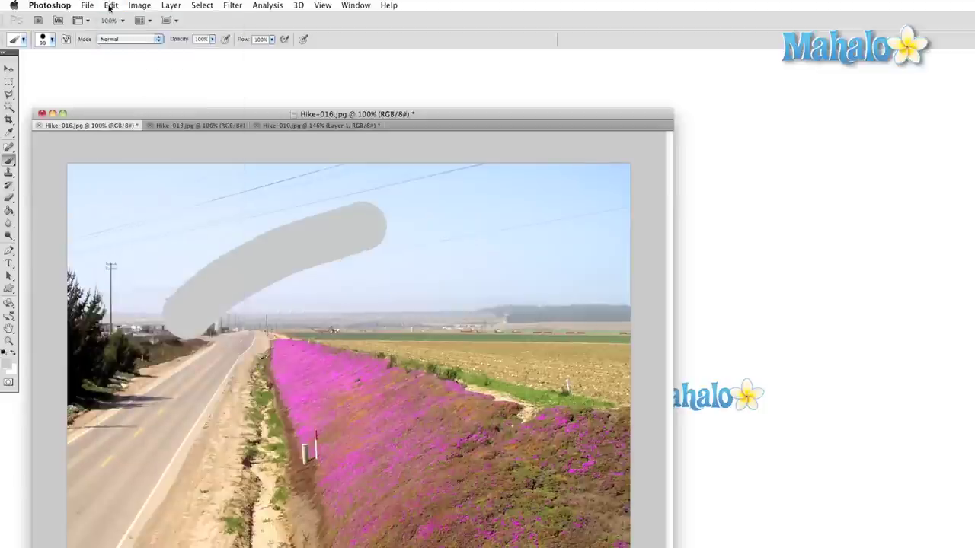
{"action": "left_click", "coordinate": [111, 5]}
{"action": "left_click", "coordinate": [122, 39]}
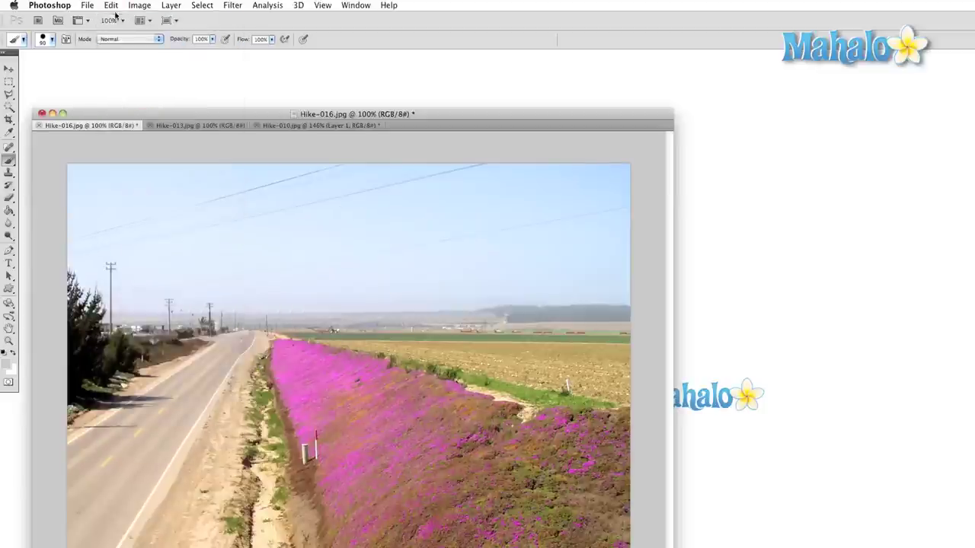
{"action": "left_click", "coordinate": [112, 6]}
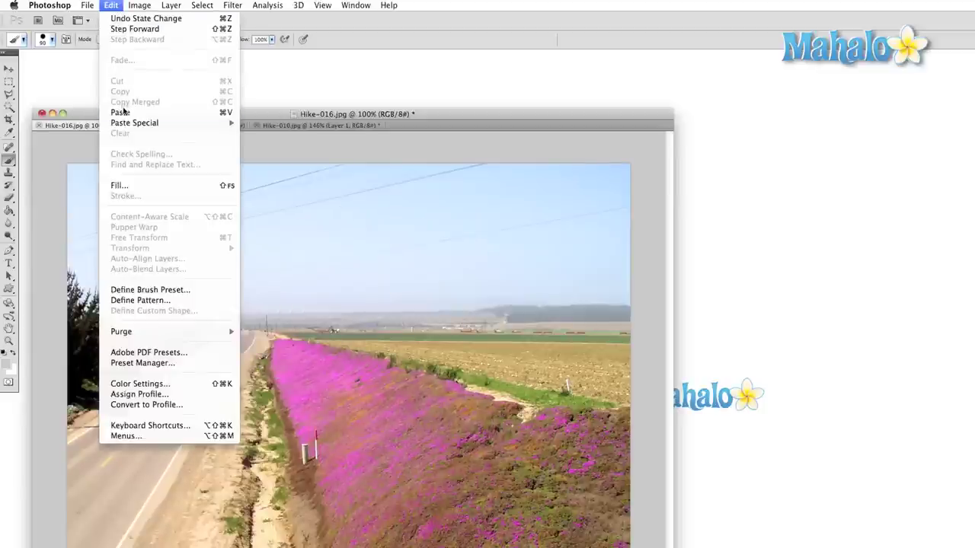
{"action": "key", "text": "Escape"}
- Marquee-select a rectangle over the road and flowers and cut it out
{"action": "key", "text": "m"}
{"action": "left_click_drag", "start_coordinate": [175, 262], "coordinate": [405, 451]}
{"action": "left_click", "coordinate": [112, 7]}
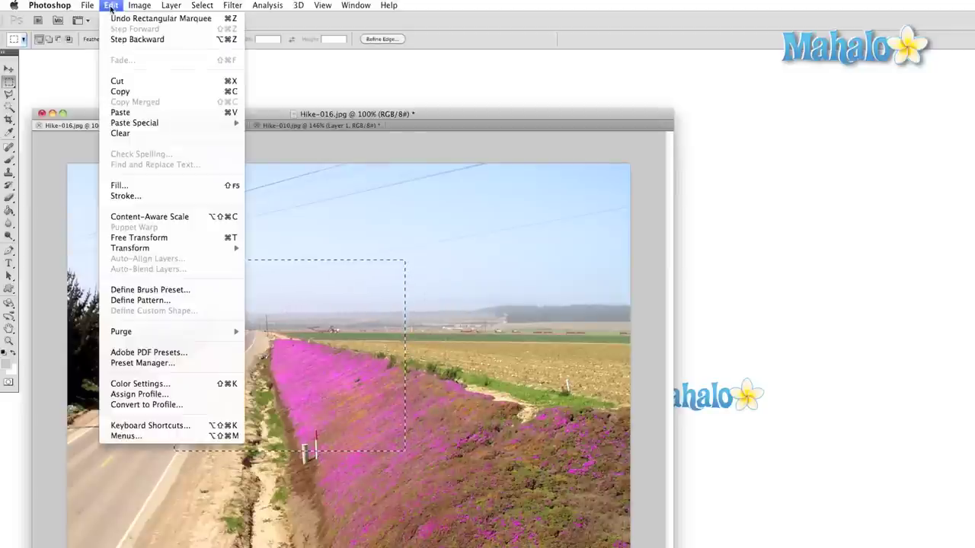
{"action": "left_click", "coordinate": [126, 81]}
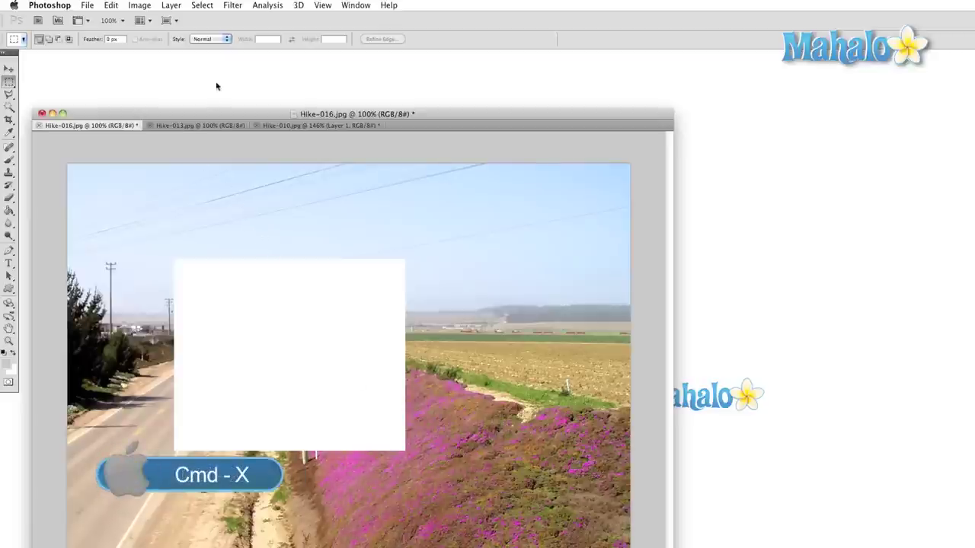
- Undo the Cut Pixels and copy the selected rectangle instead
{"action": "left_click", "coordinate": [114, 5]}
{"action": "left_click", "coordinate": [115, 17]}
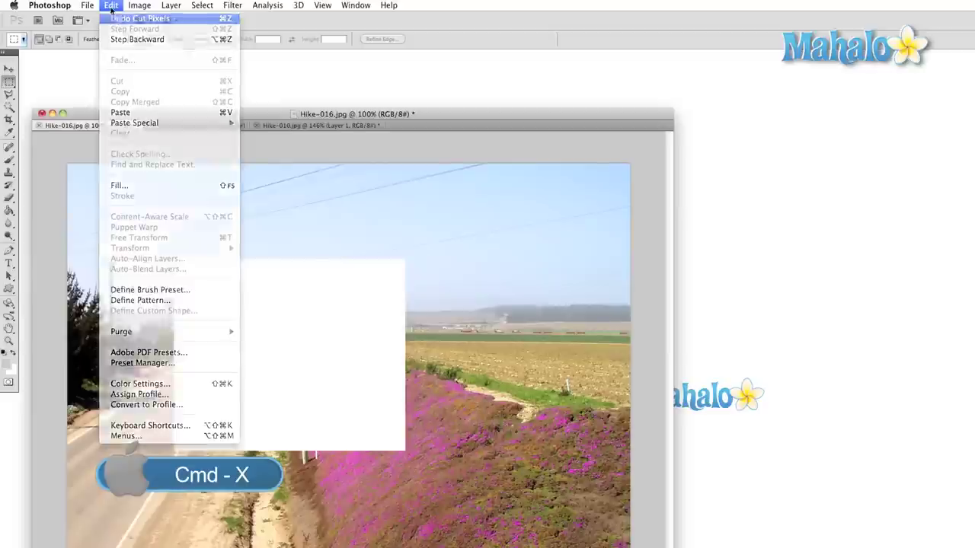
{"action": "left_click", "coordinate": [112, 6]}
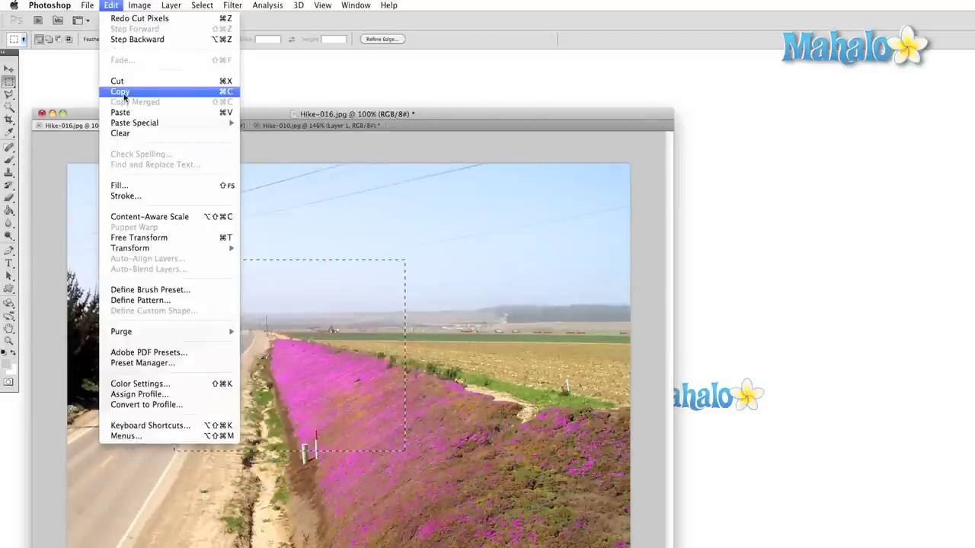
{"action": "left_click", "coordinate": [123, 93]}
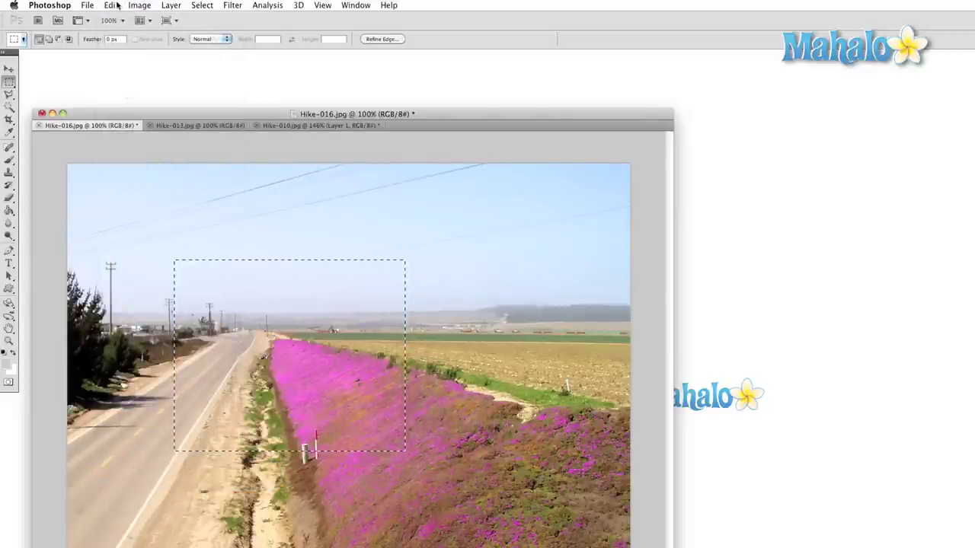
- Paste the copied patch as a new layer and move it up and right
{"action": "key", "text": "super+v"}
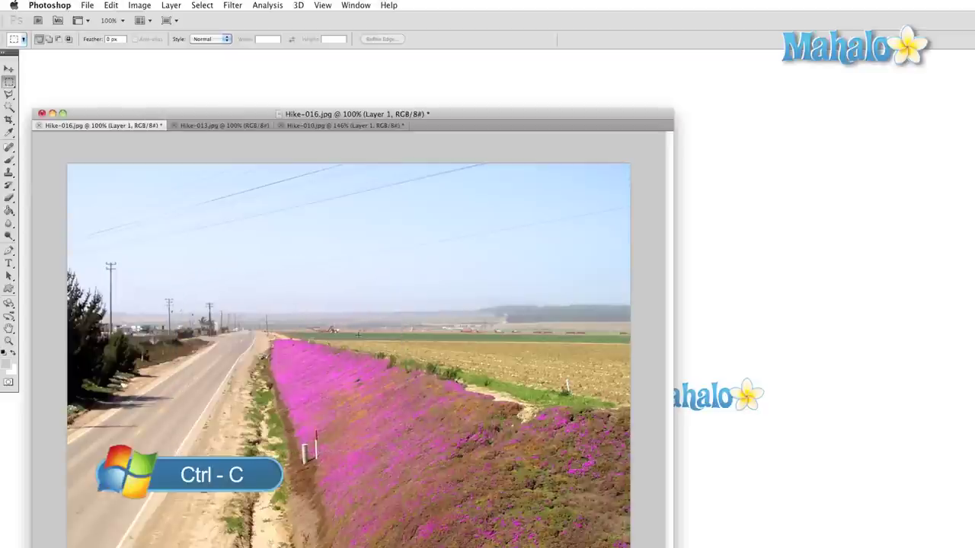
{"action": "key", "text": "v"}
{"action": "left_click_drag", "start_coordinate": [347, 335], "coordinate": [449, 290]}
- Select a small area on the patch, Copy Merged, and paste it as Layer 2
{"action": "key", "text": "m"}
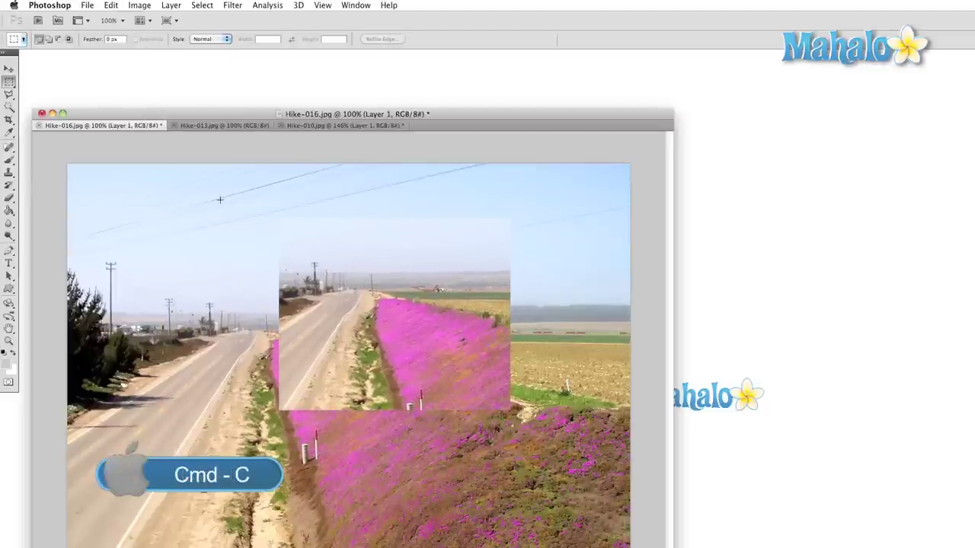
{"action": "left_click_drag", "start_coordinate": [336, 348], "coordinate": [356, 354]}
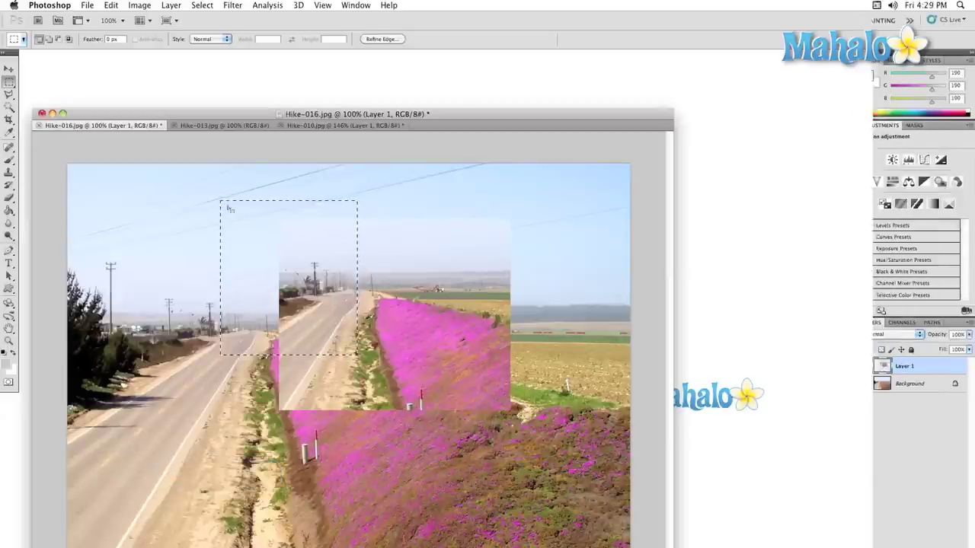
{"action": "left_click", "coordinate": [87, 6]}
{"action": "mouse_move", "coordinate": [111, 6]}
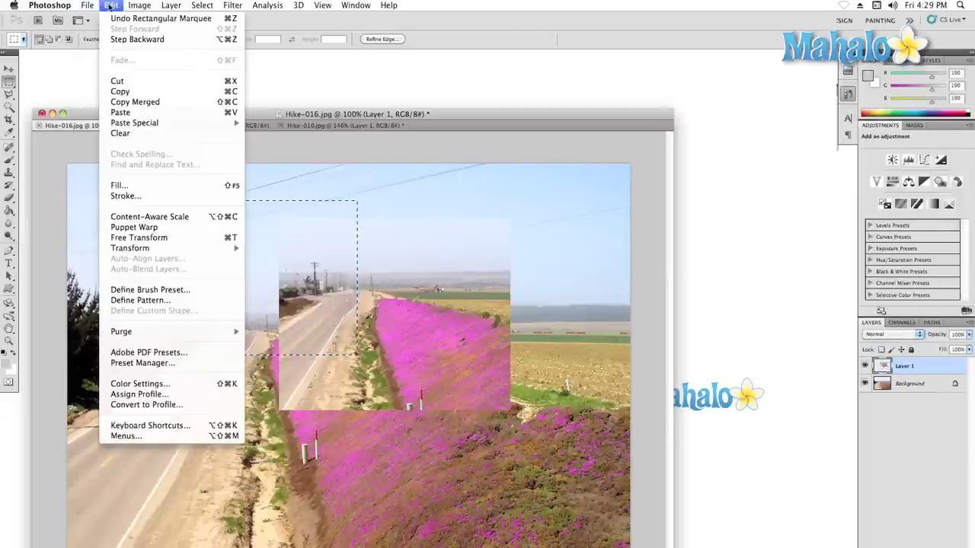
{"action": "left_click", "coordinate": [142, 104]}
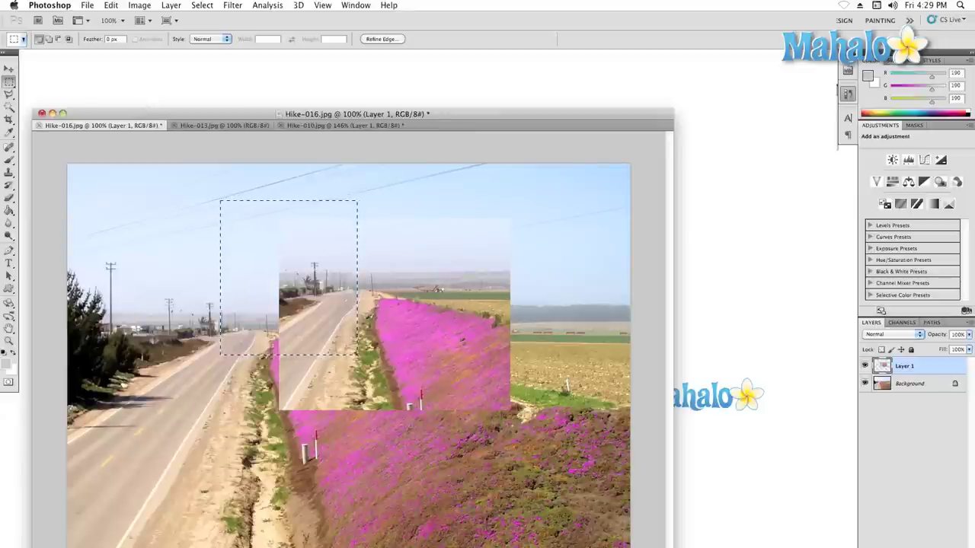
{"action": "key", "text": "super+v"}
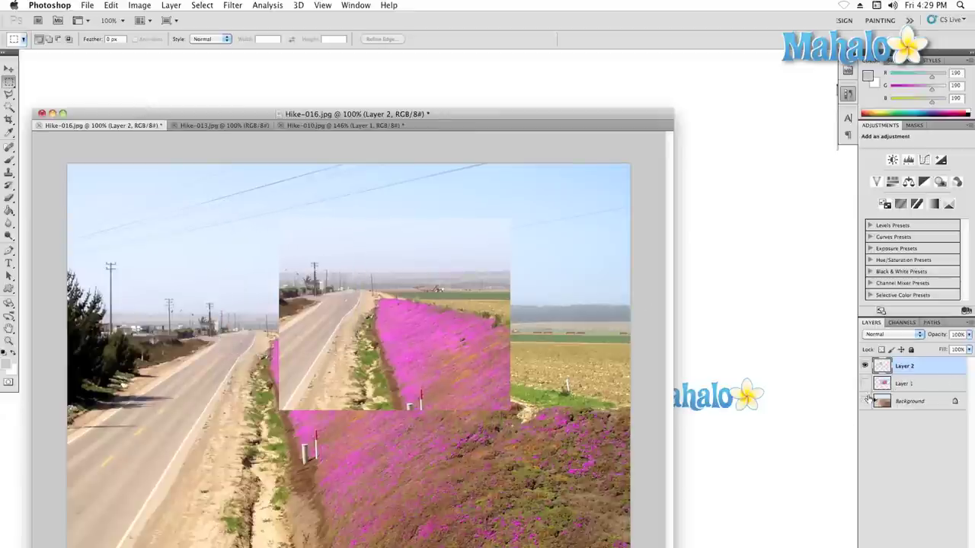
- Hide the Background layer and panels, step back before the merged paste, and select all
{"action": "left_click", "coordinate": [865, 400]}
{"action": "key", "text": "Tab"}
{"action": "key", "text": "alt+super+z"}
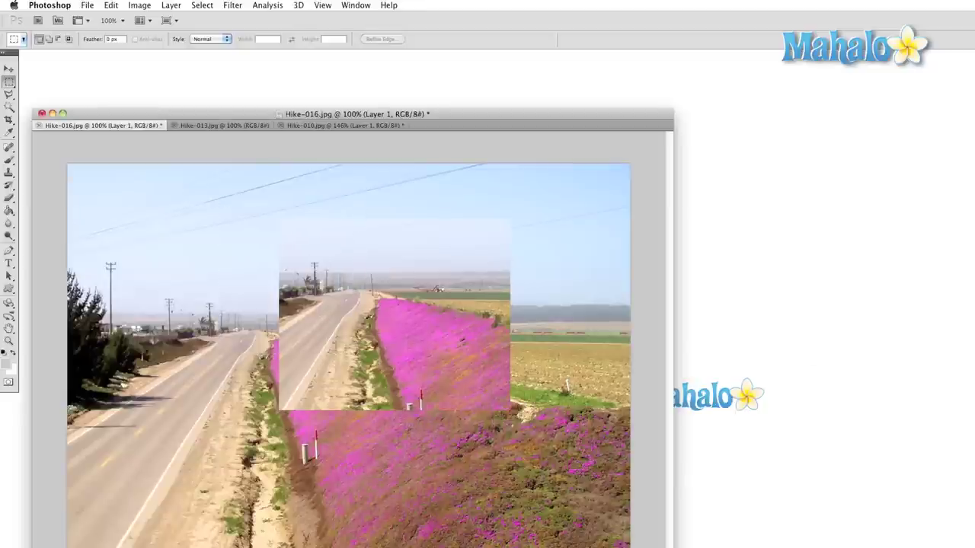
{"action": "key", "text": "super+a"}
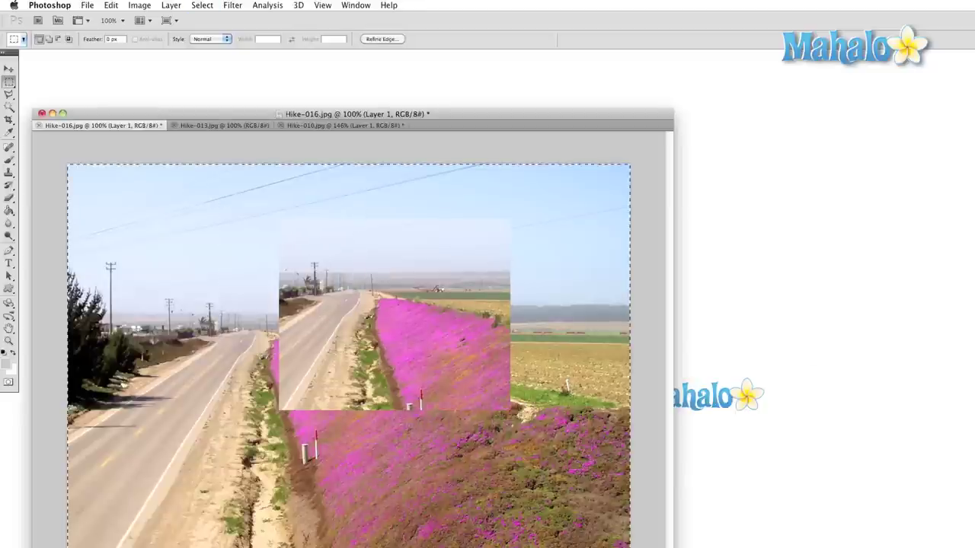
{"action": "left_click", "coordinate": [112, 4]}
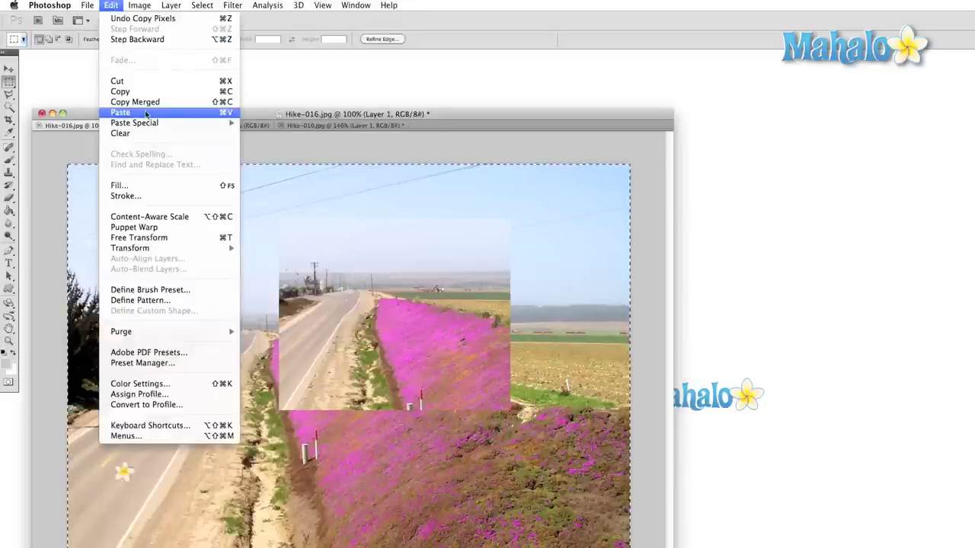
- Paste the copy normally, then again with Paste Special > Paste In Place
{"action": "left_click", "coordinate": [146, 112]}
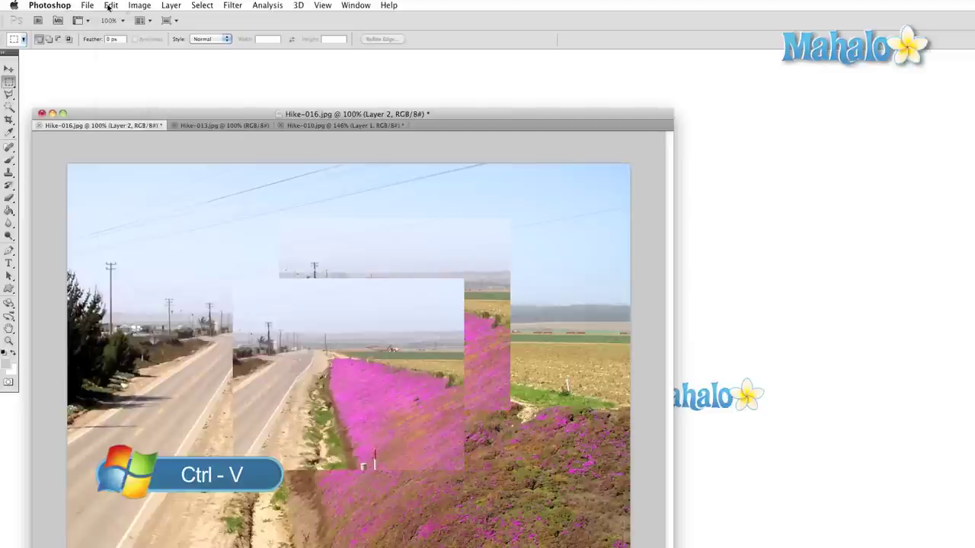
{"action": "left_click", "coordinate": [111, 5]}
{"action": "mouse_move", "coordinate": [213, 122]}
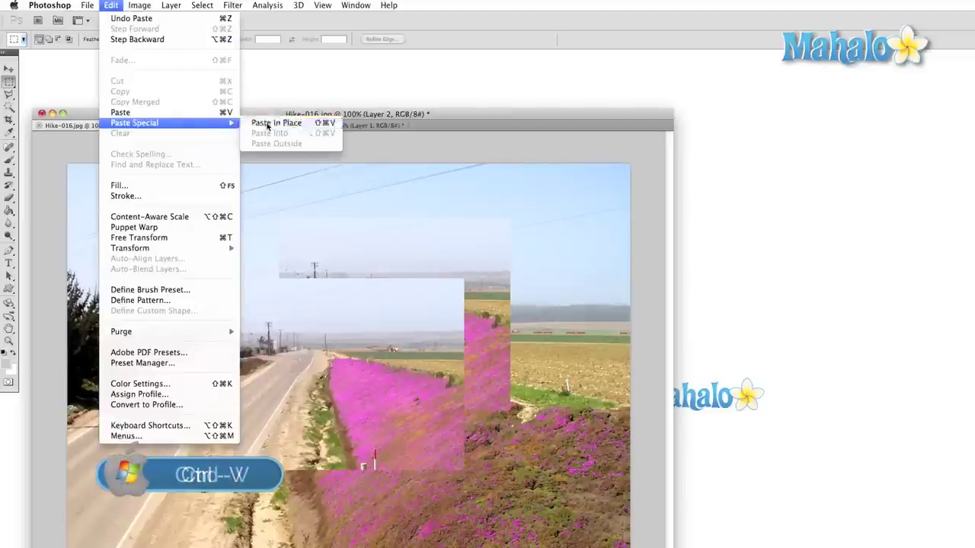
{"action": "left_click", "coordinate": [267, 123]}
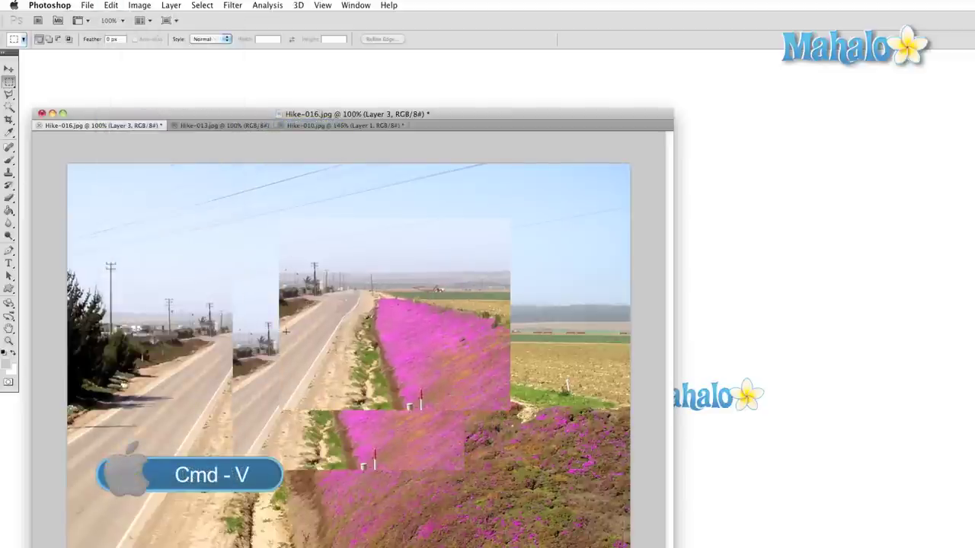
- Draw a small rectangular frame, Paste Into it, and shift the contents within the frame
{"action": "left_click_drag", "start_coordinate": [338, 361], "coordinate": [352, 378]}
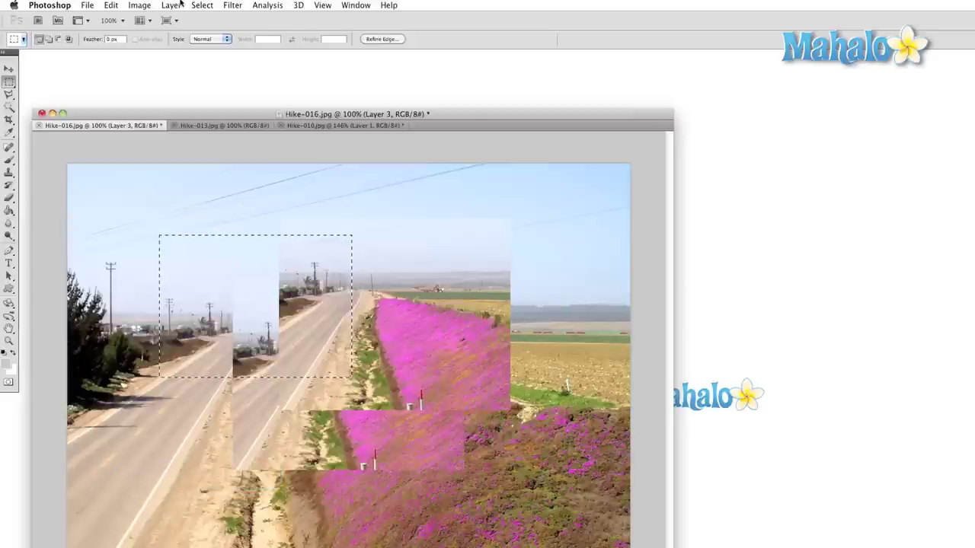
{"action": "left_click", "coordinate": [112, 4]}
{"action": "mouse_move", "coordinate": [156, 124]}
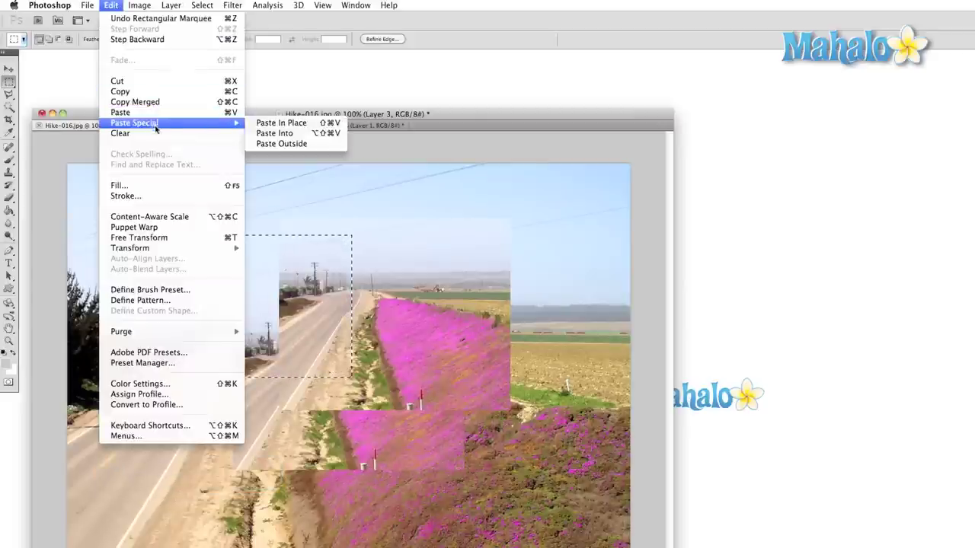
{"action": "left_click", "coordinate": [331, 134]}
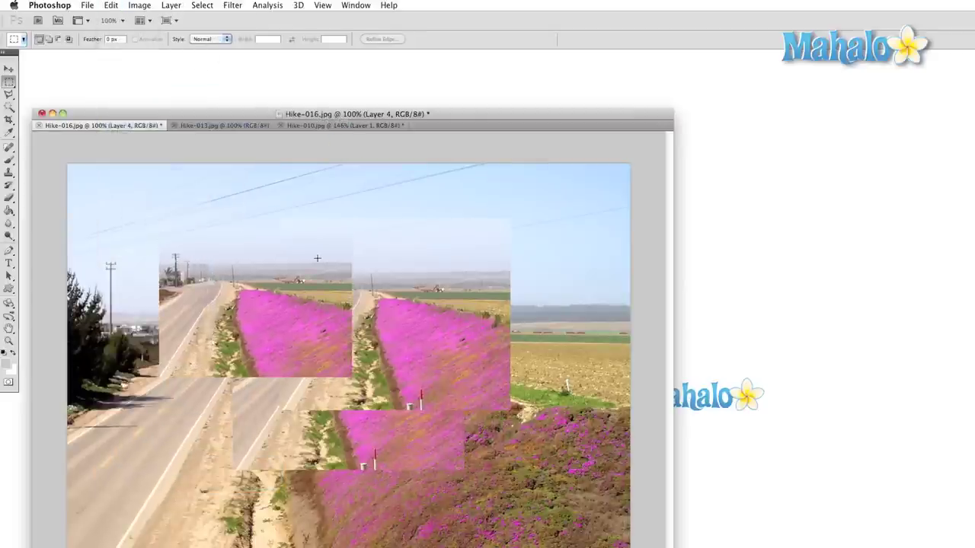
{"action": "key", "text": "v"}
{"action": "left_click_drag", "start_coordinate": [292, 314], "coordinate": [213, 324]}
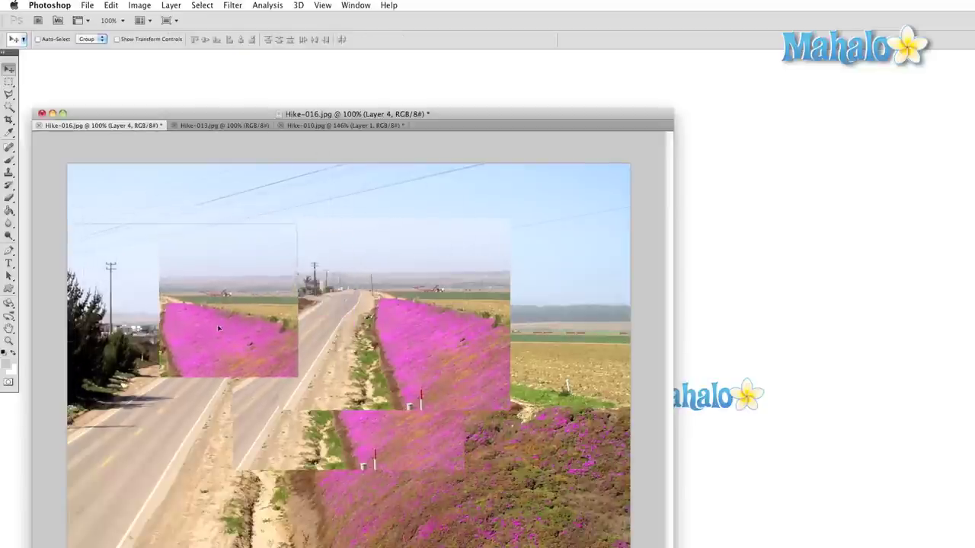
{"action": "left_click", "coordinate": [133, 6]}
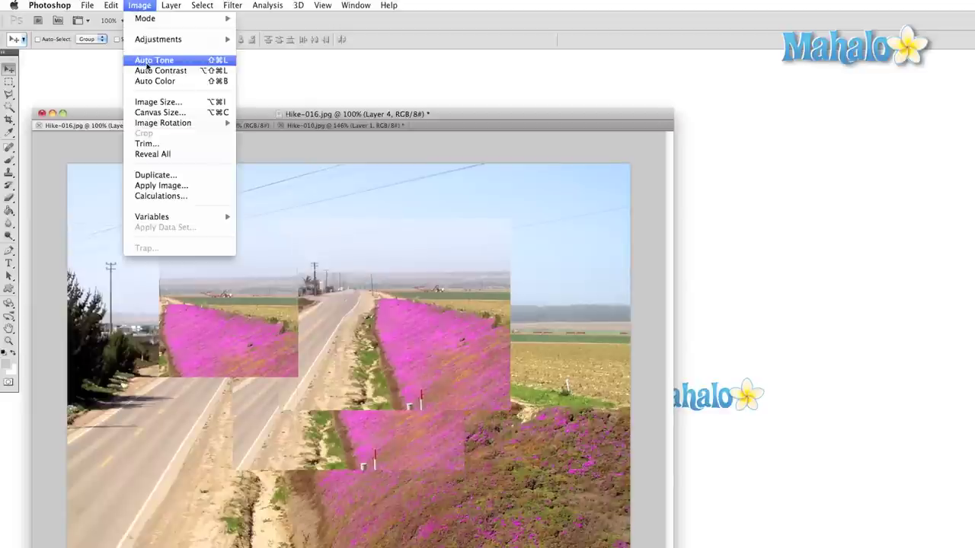
{"action": "mouse_move", "coordinate": [111, 5]}
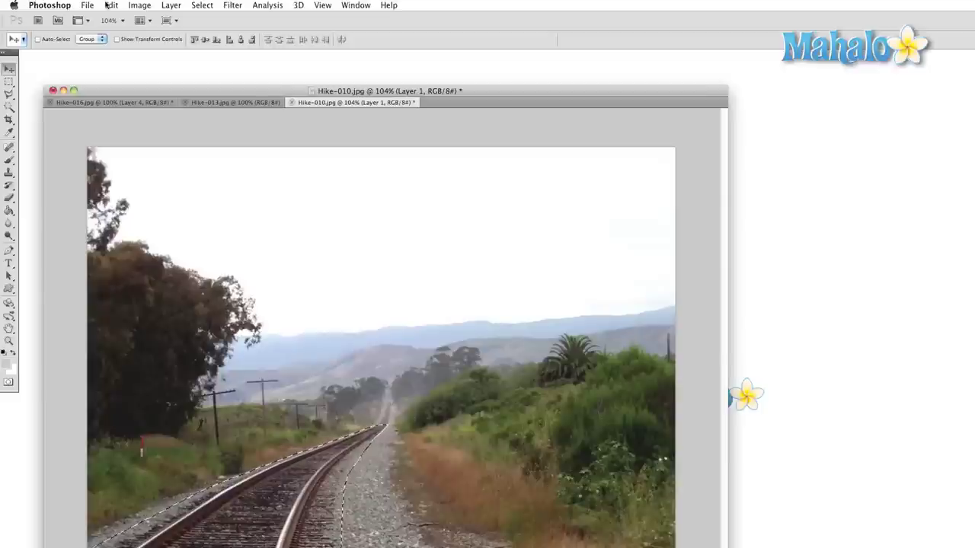
- Free-transform the railway track, stretching it up and to the right
{"action": "left_click", "coordinate": [111, 5]}
{"action": "left_click", "coordinate": [152, 237]}
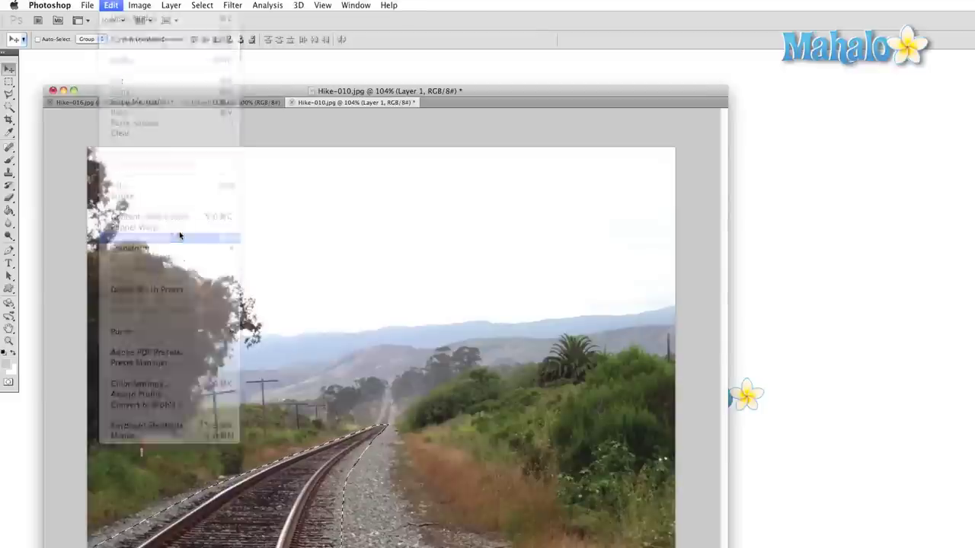
{"action": "left_click_drag", "start_coordinate": [383, 429], "coordinate": [407, 325]}
- Distort the track's corner and top edge, then skew its top edge to the right
{"action": "right_click", "coordinate": [356, 369]}
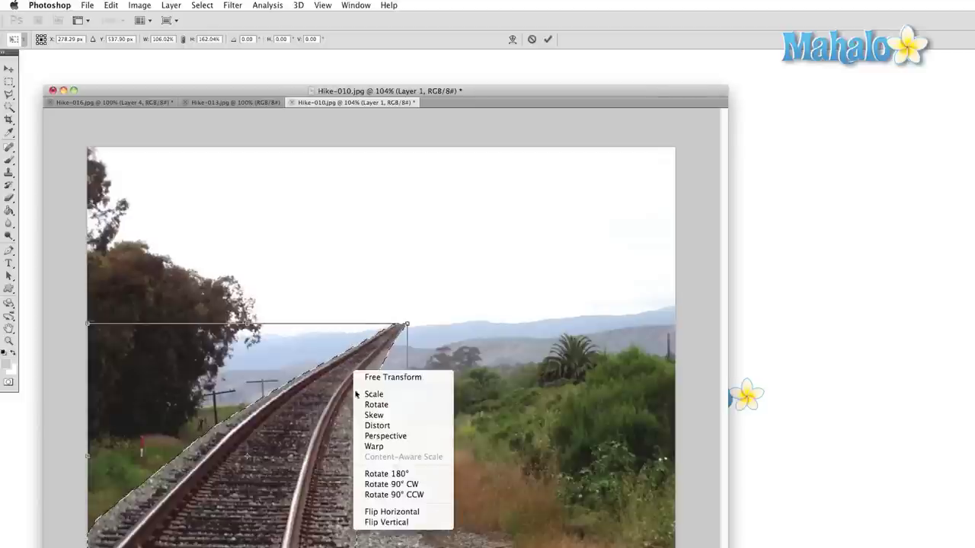
{"action": "left_click", "coordinate": [395, 427]}
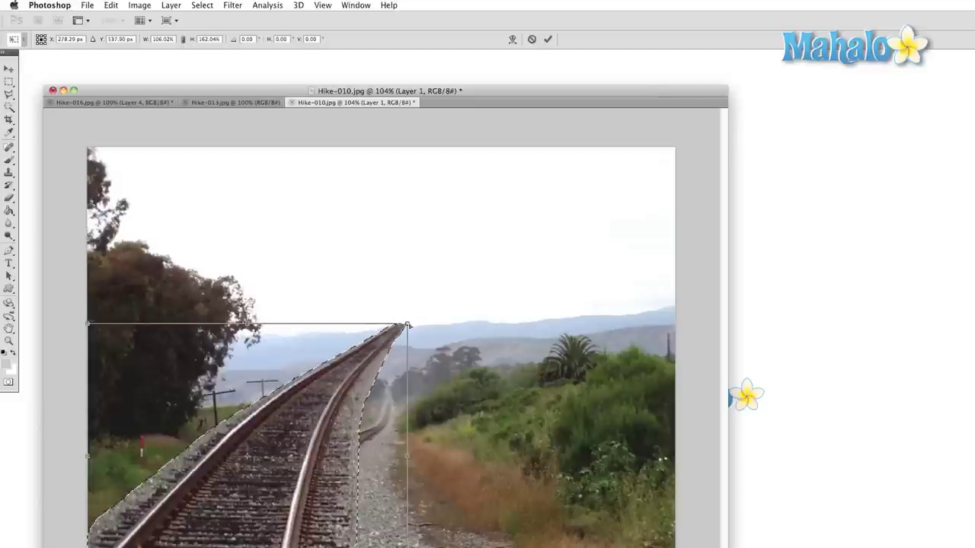
{"action": "left_click_drag", "start_coordinate": [406, 325], "coordinate": [545, 352]}
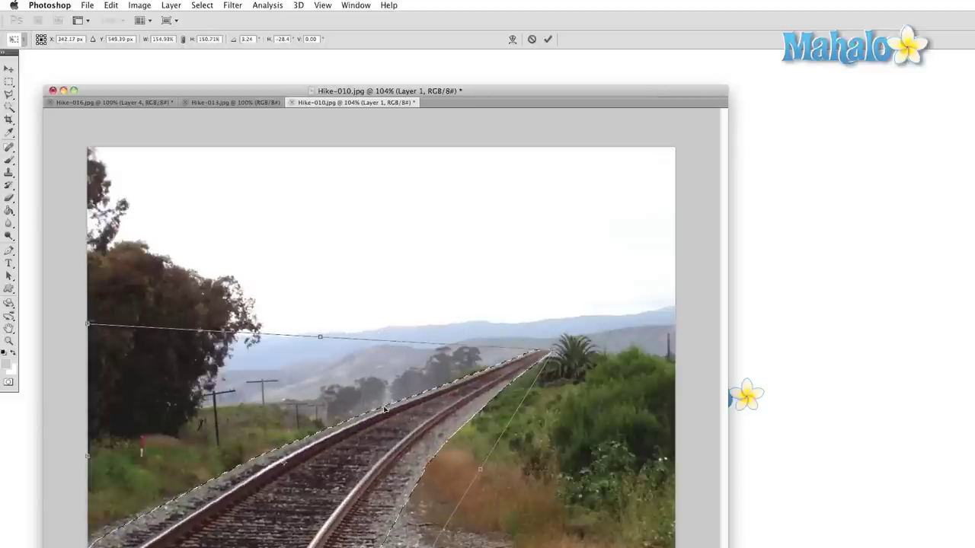
{"action": "left_click_drag", "start_coordinate": [319, 339], "coordinate": [342, 257]}
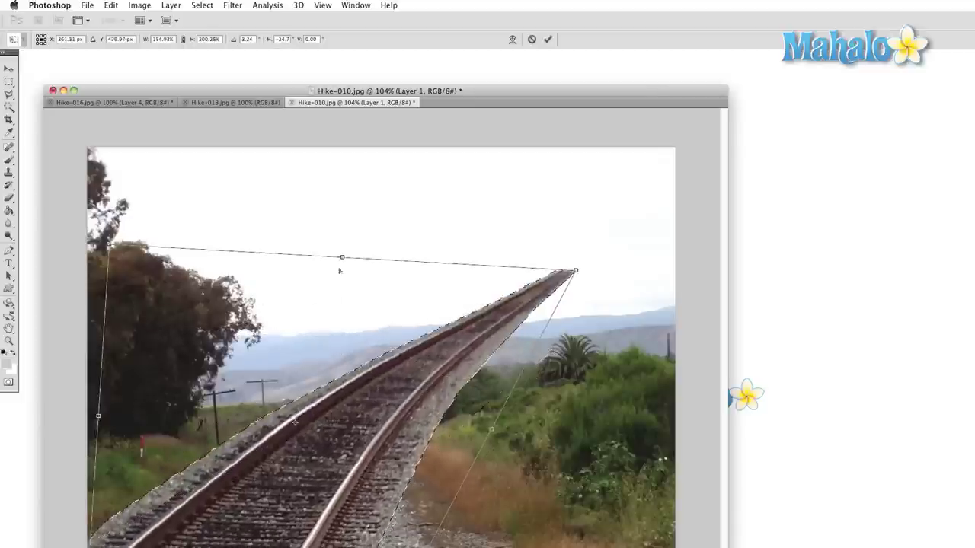
{"action": "right_click", "coordinate": [312, 447]}
{"action": "left_click", "coordinate": [344, 488]}
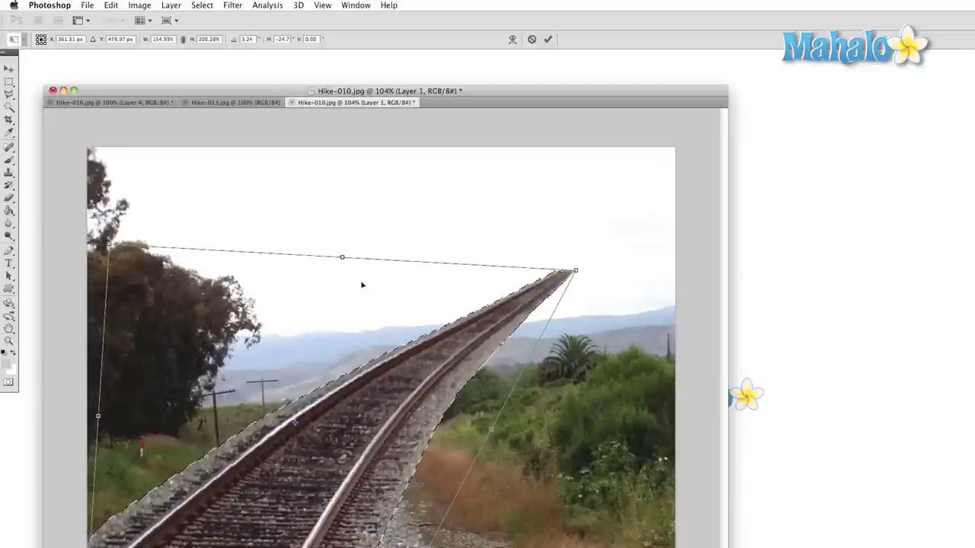
{"action": "left_click_drag", "start_coordinate": [342, 261], "coordinate": [413, 265]}
- Cancel the transform, then Puppet Warp the railway track with pins and commit
{"action": "key", "text": "Escape"}
{"action": "left_click", "coordinate": [110, 5]}
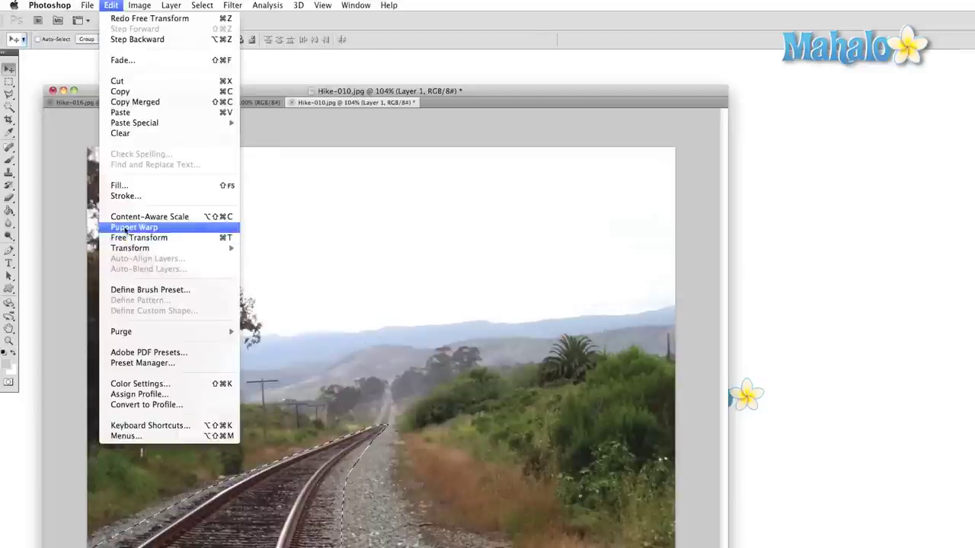
{"action": "left_click", "coordinate": [134, 227]}
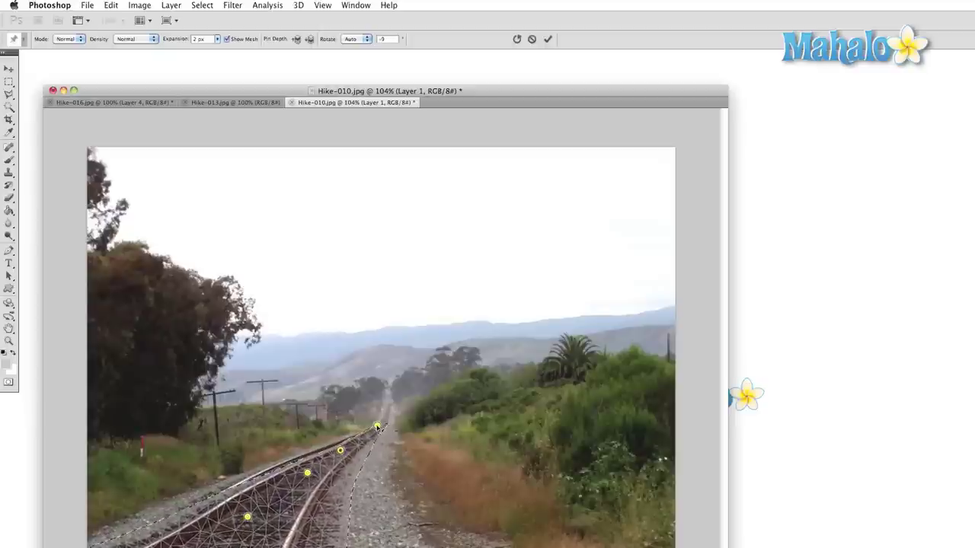
{"action": "left_click", "coordinate": [306, 473]}
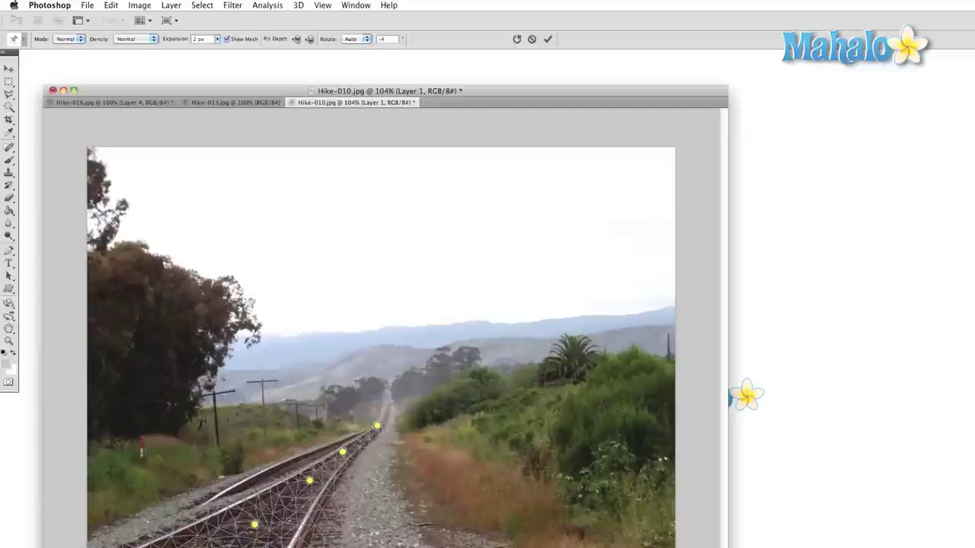
{"action": "key", "text": "Return"}
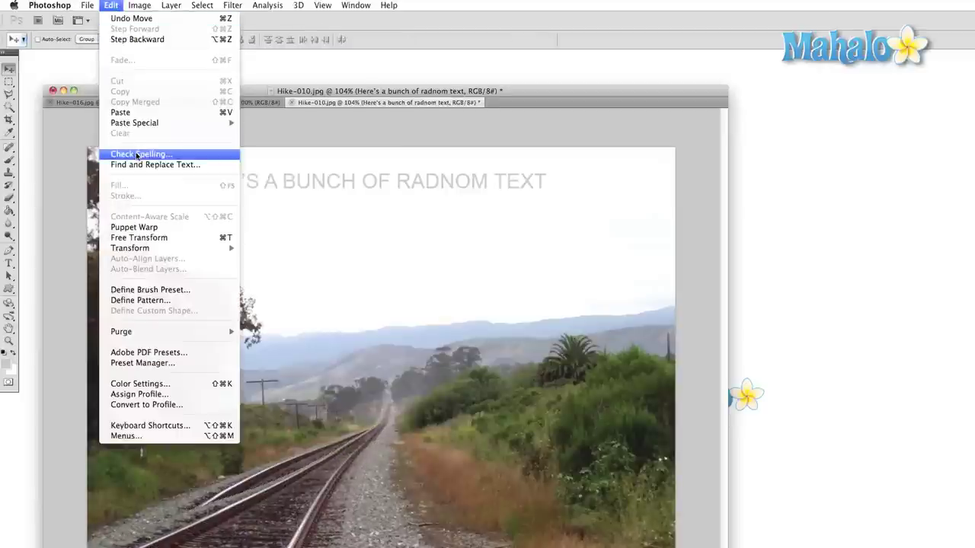
- Run Check Spelling and change RADNOM to the suggested RANDOM
{"action": "left_click", "coordinate": [137, 155]}
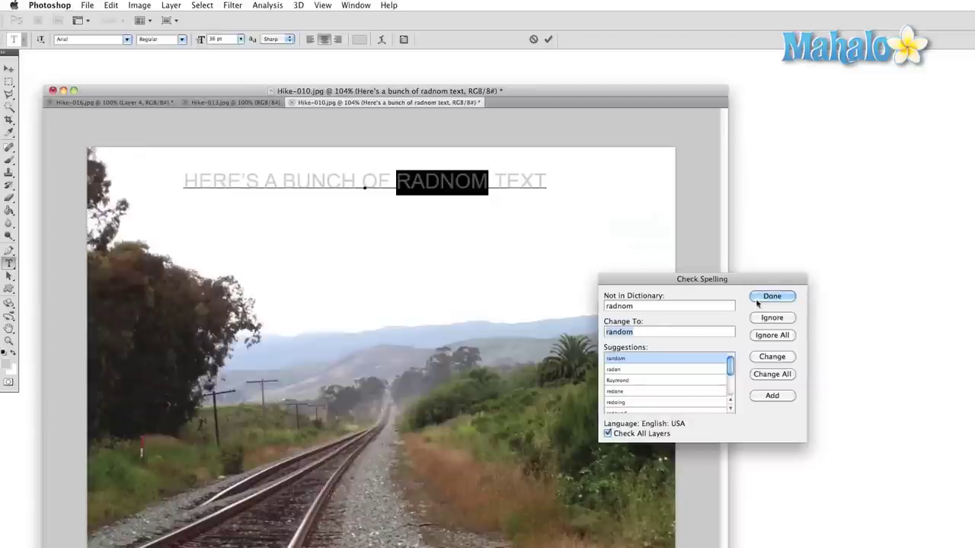
{"action": "left_click", "coordinate": [773, 357]}
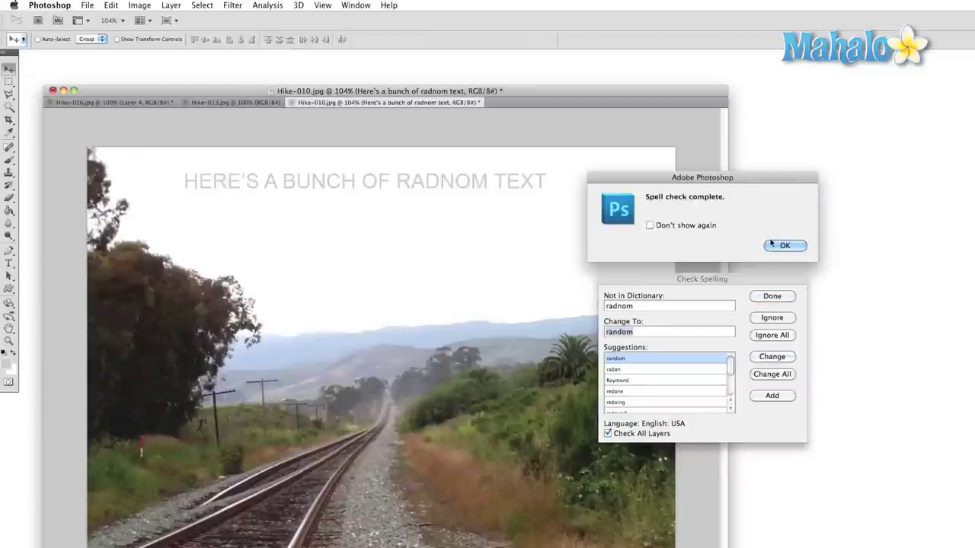
{"action": "left_click", "coordinate": [783, 245]}
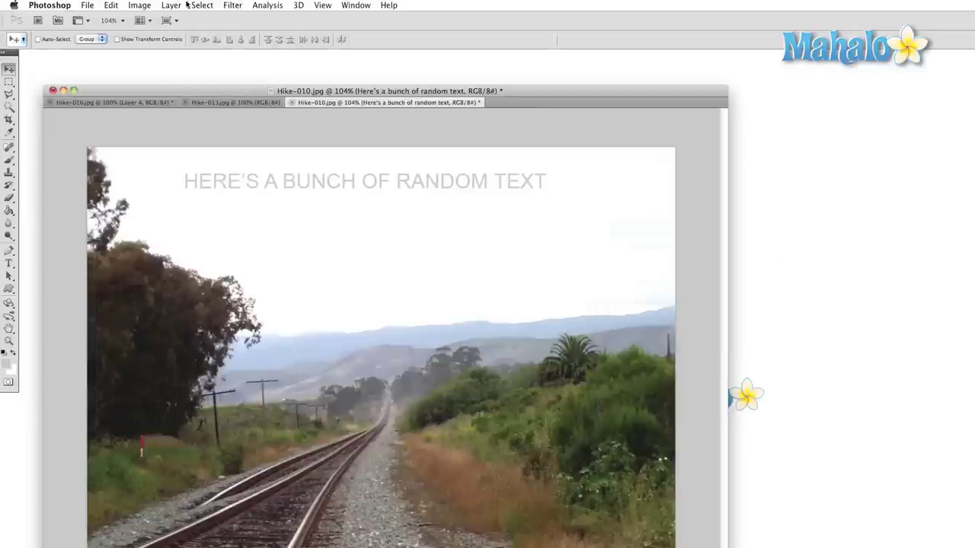
- Use Find and Replace Text to change RANDOM to SPECIFIC in the caption
{"action": "left_click", "coordinate": [110, 5]}
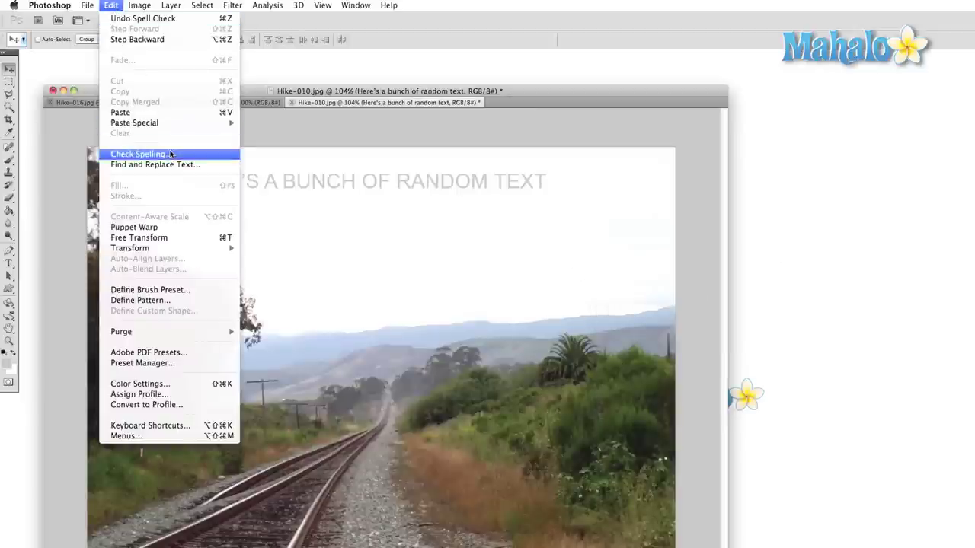
{"action": "left_click", "coordinate": [169, 165]}
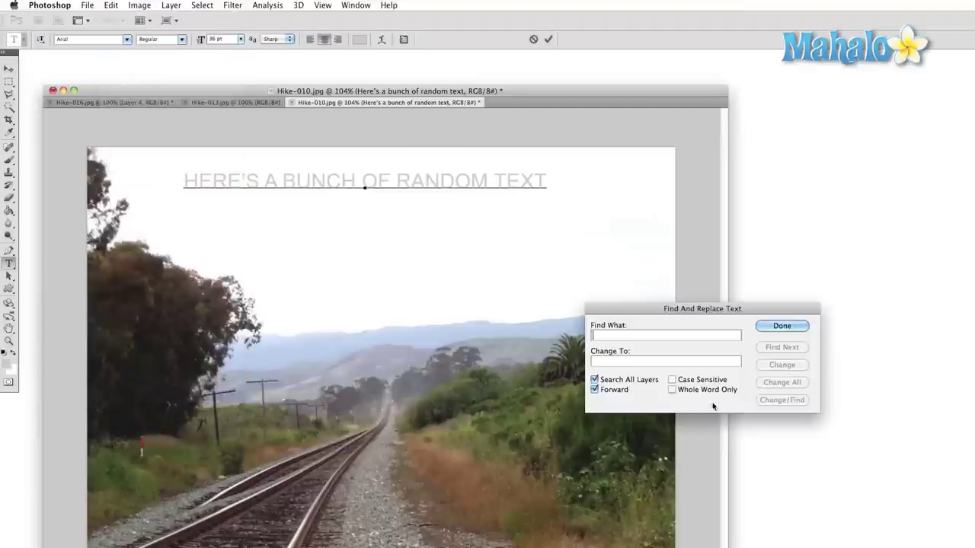
{"action": "type", "text": "Random"}
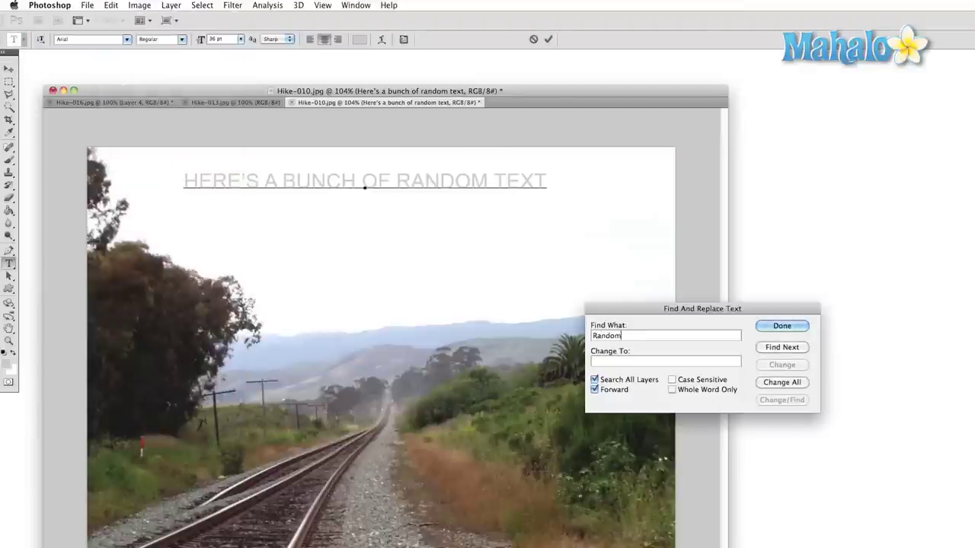
{"action": "left_click", "coordinate": [667, 361]}
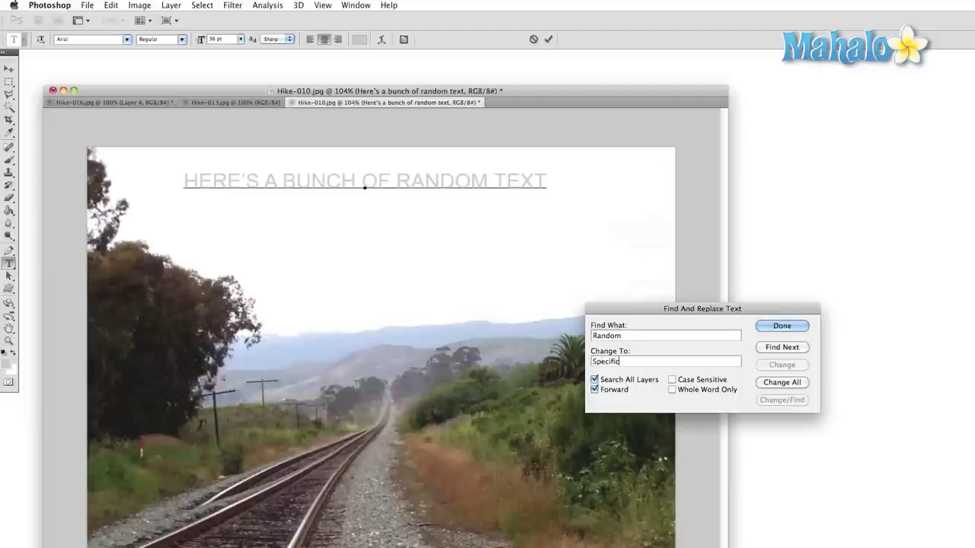
{"action": "left_click", "coordinate": [775, 349]}
{"action": "left_click", "coordinate": [777, 365]}
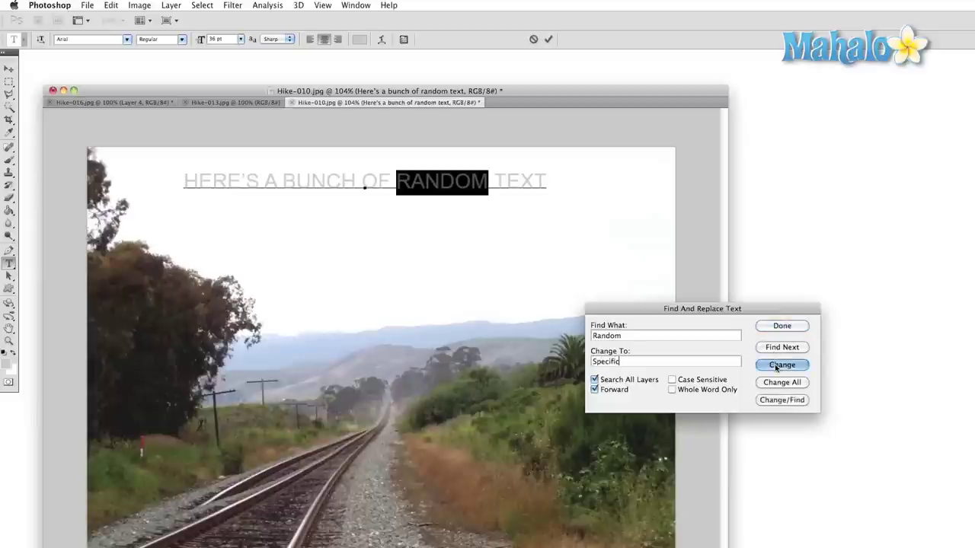
{"action": "left_click", "coordinate": [782, 326]}
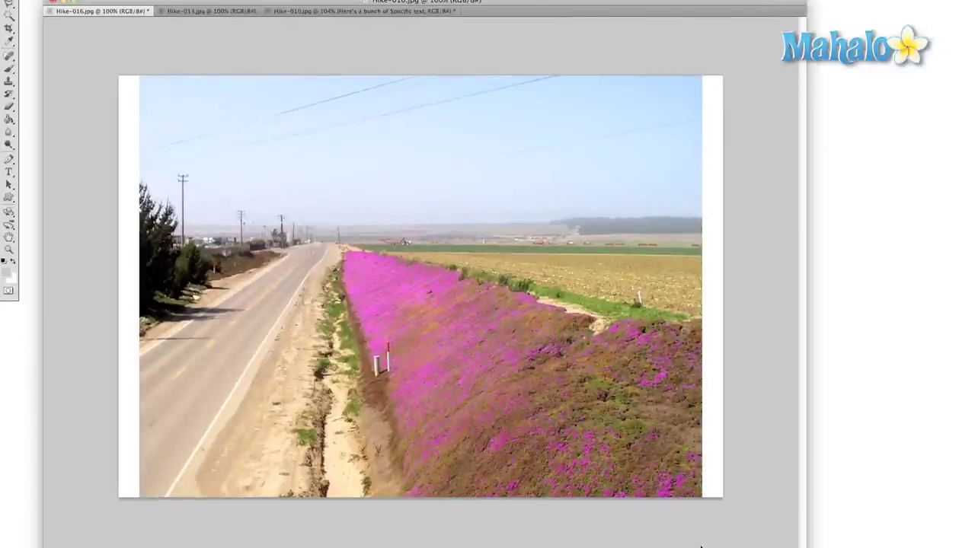
- Use Edit > Fill with Content-Aware on the right strip, then on the left strip of Hike-016.jpg
{"action": "left_click", "coordinate": [113, 0]}
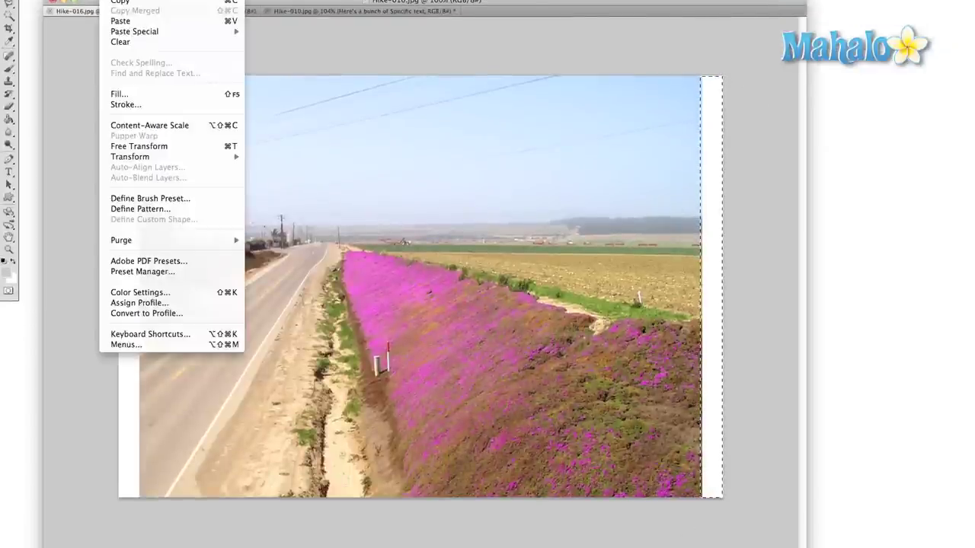
{"action": "left_click", "coordinate": [153, 94]}
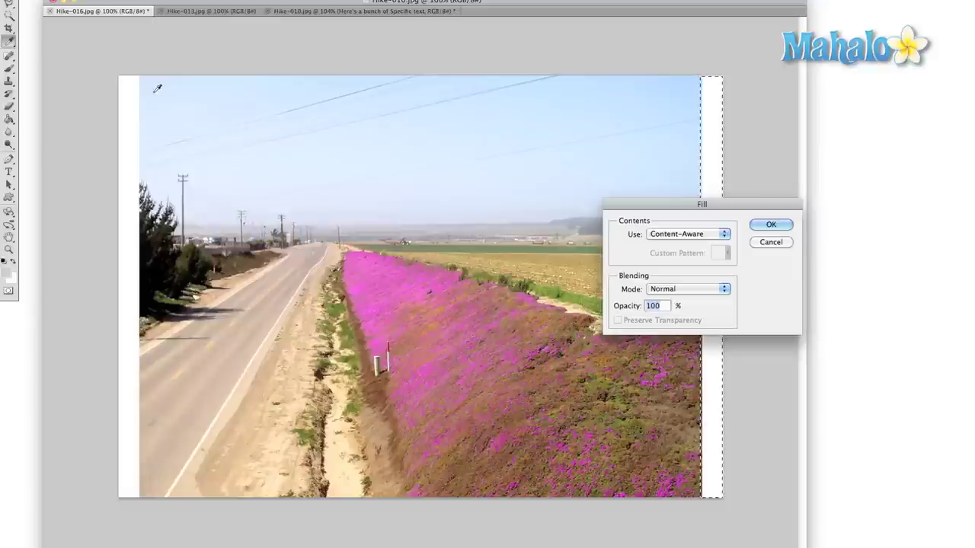
{"action": "left_click", "coordinate": [771, 223]}
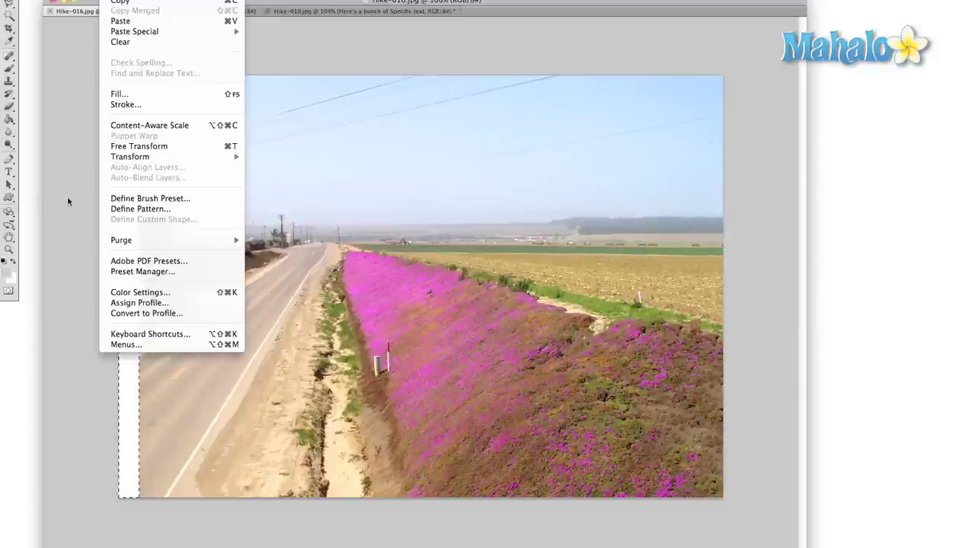
{"action": "left_click", "coordinate": [68, 201]}
{"action": "left_click", "coordinate": [116, 0]}
{"action": "left_click", "coordinate": [122, 94]}
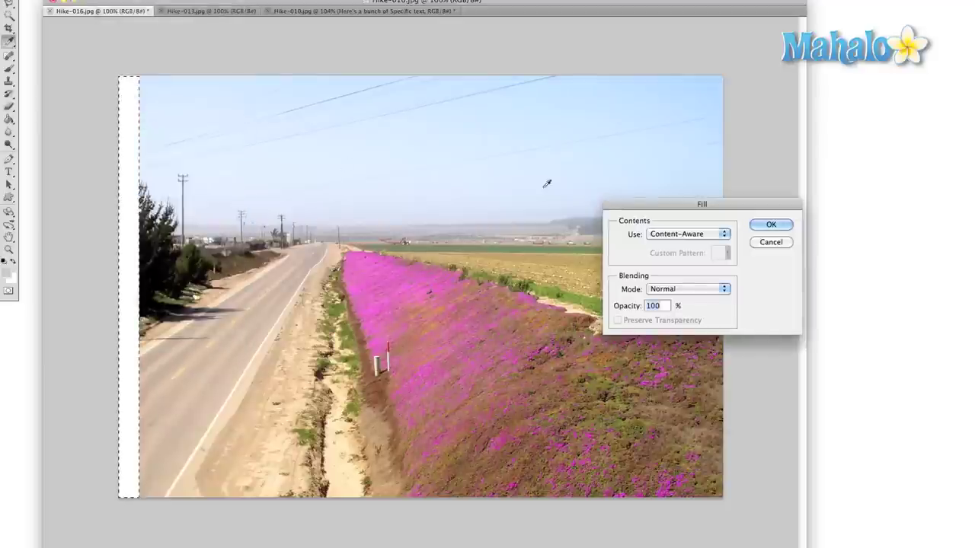
{"action": "left_click", "coordinate": [768, 224]}
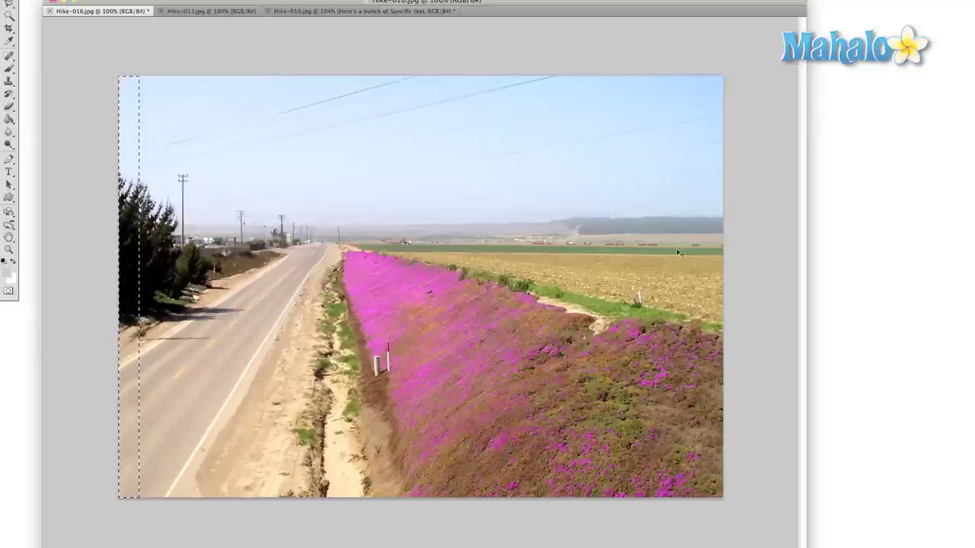
- Deselect the filled left strip by clicking on the canvas
{"action": "left_click", "coordinate": [229, 413]}
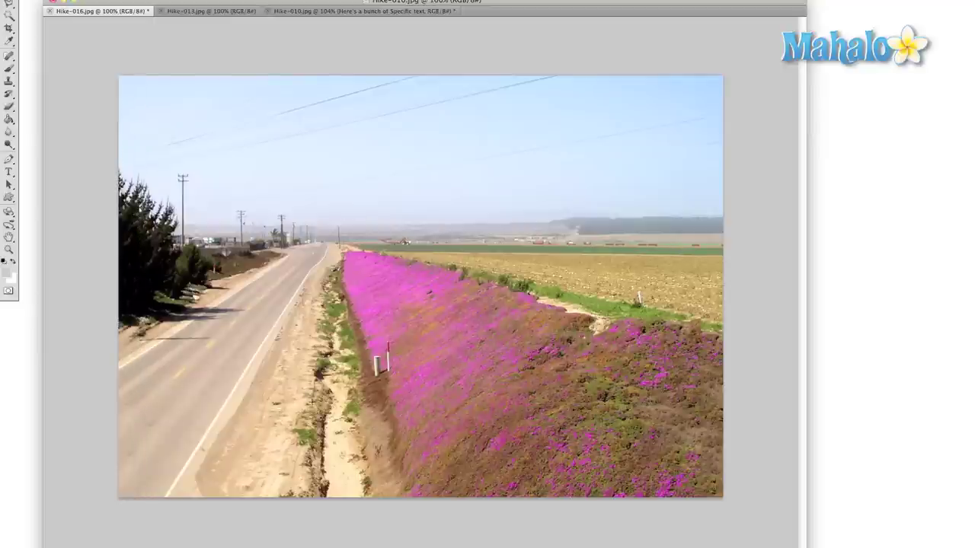